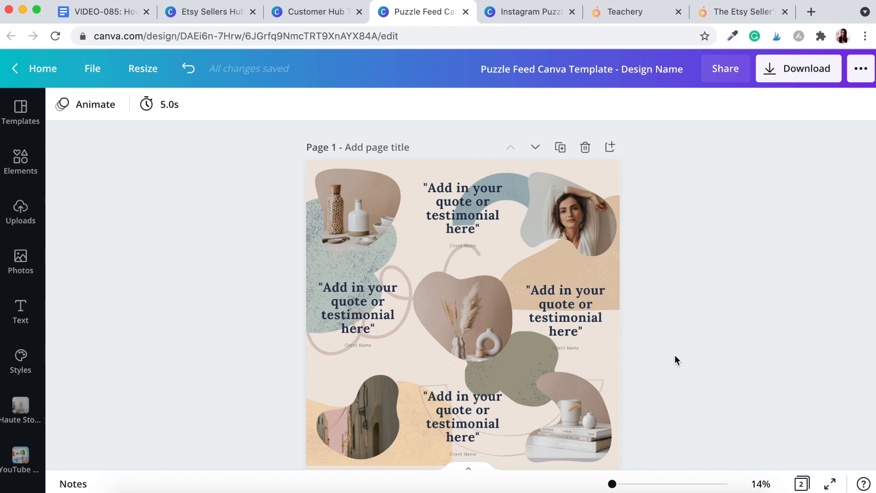
Review both pages of the finished puzzle feed template, and view the Etsy listing for the Instagram Puzzle Feed Template.
scroll(675, 360, down, 5)
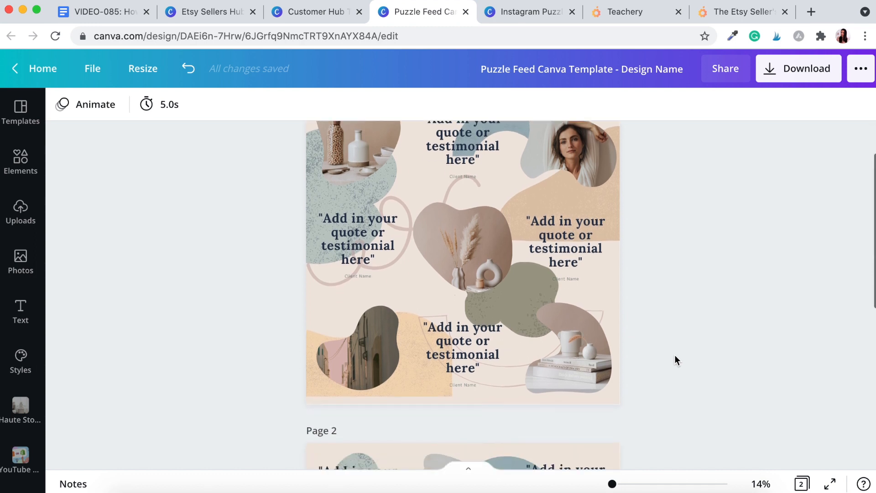
scroll(674, 360, down, 4)
scroll(709, 232, up, 9)
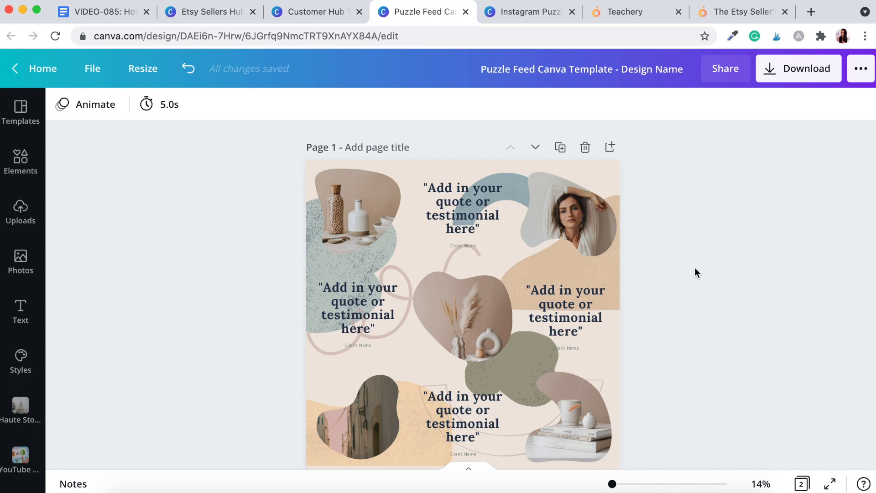
scroll(694, 268, down, 6)
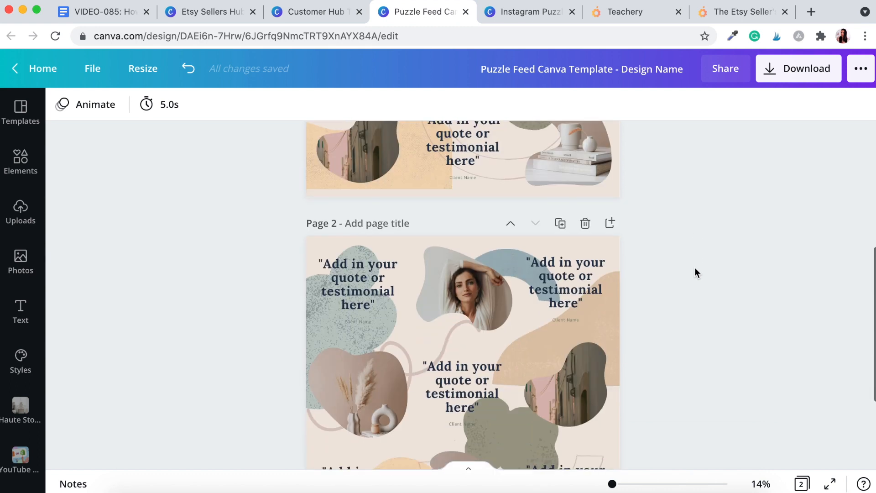
scroll(694, 268, up, 6)
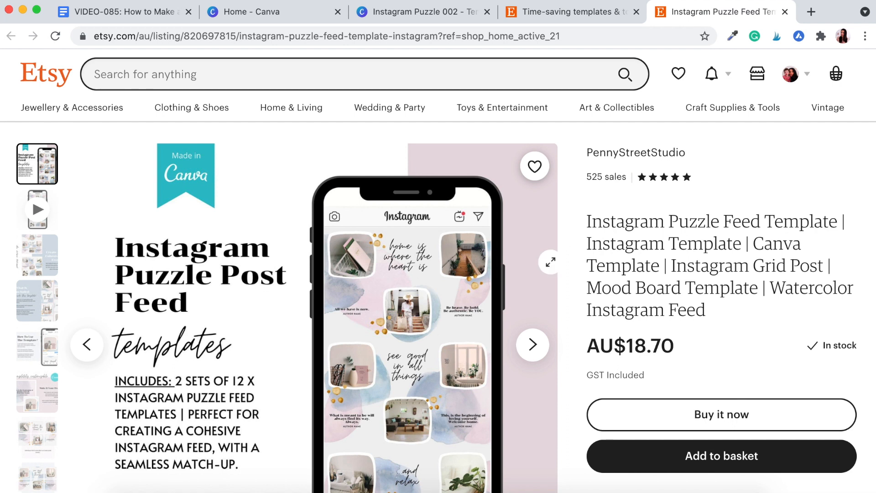
scroll(438, 292, down, 3)
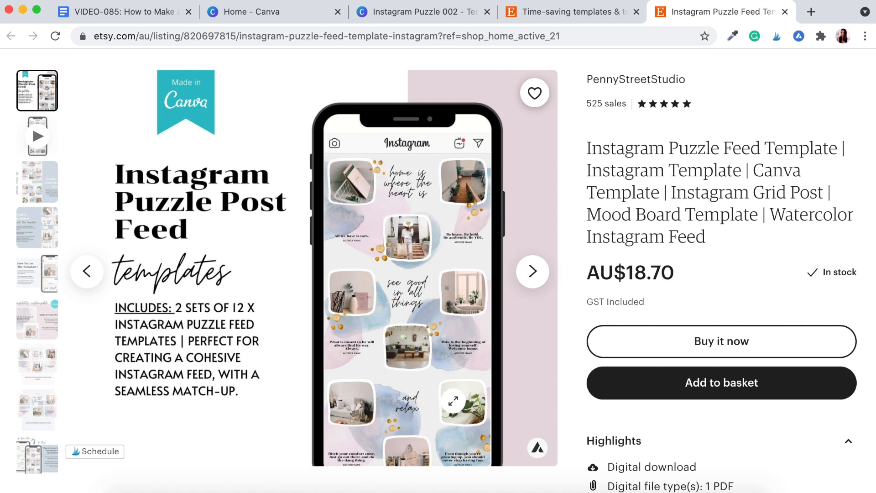
scroll(453, 401, down, 2)
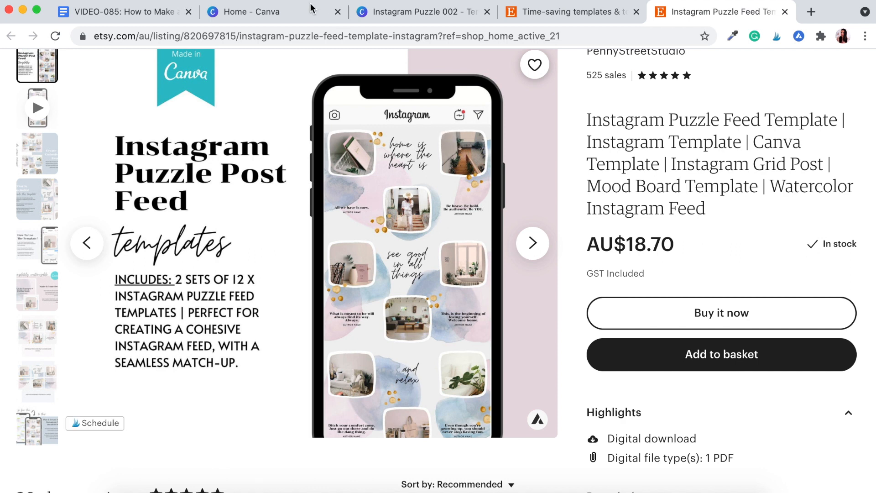
Create a new Canva design with a custom size of 3240 x 3240 px.
click(264, 17)
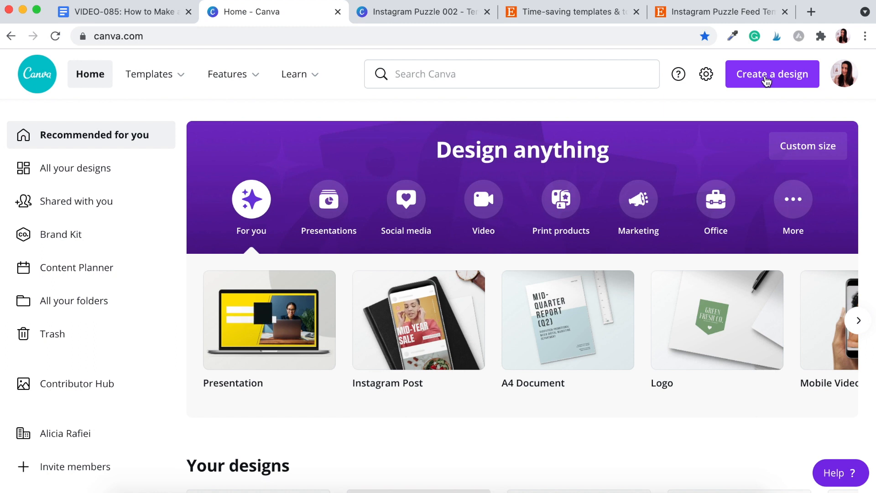
click(766, 81)
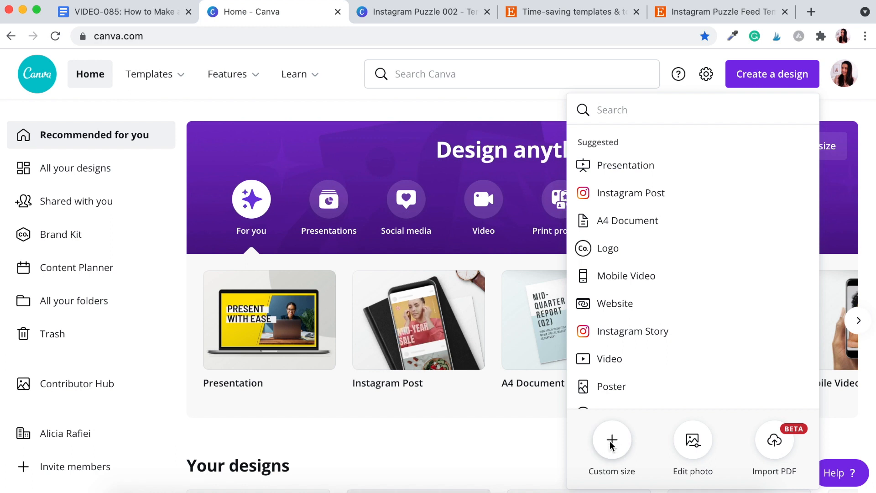
click(611, 442)
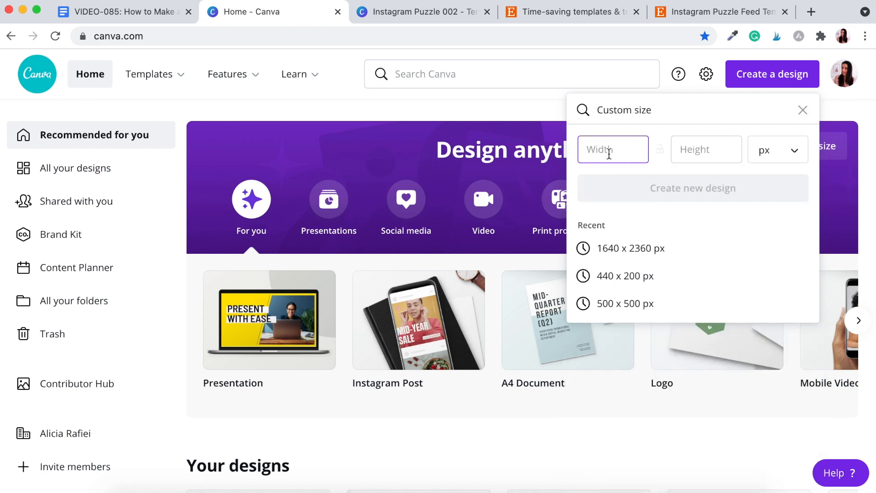
text(32)
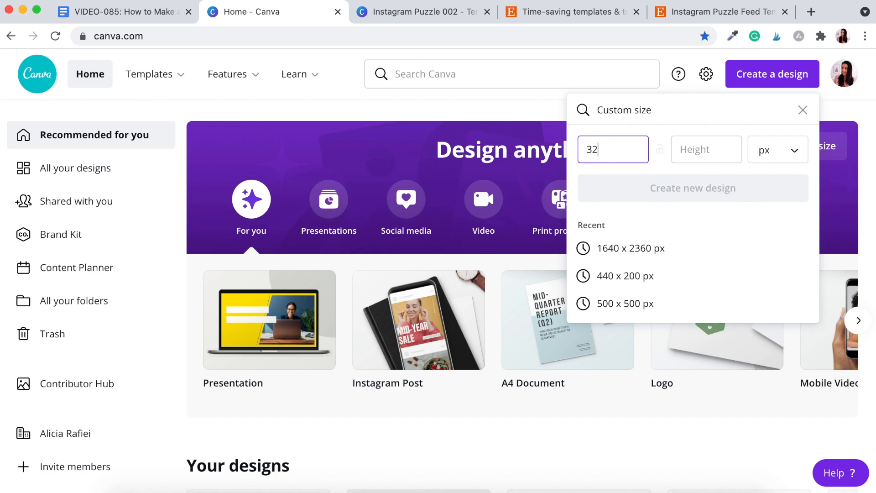
text(40)
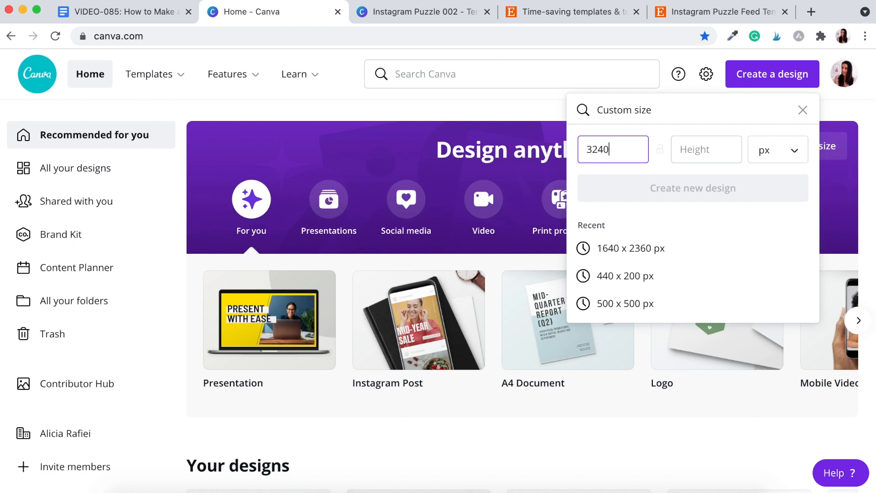
click(697, 156)
text(3240)
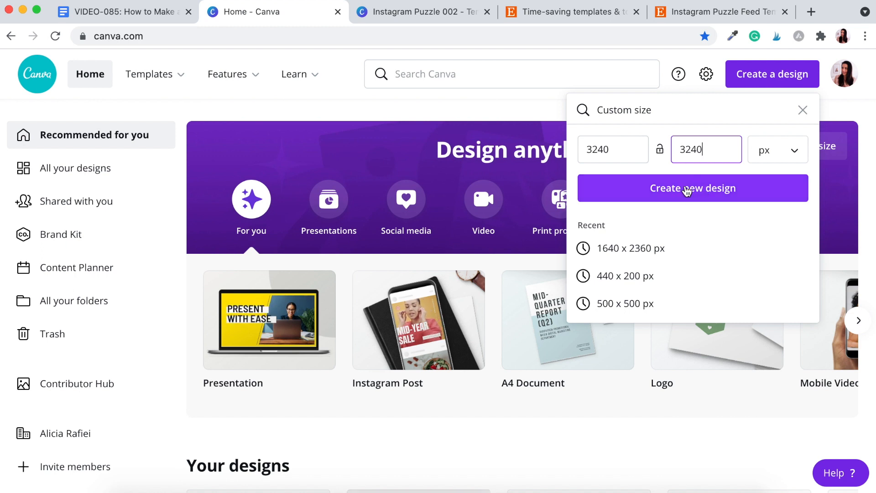
click(710, 191)
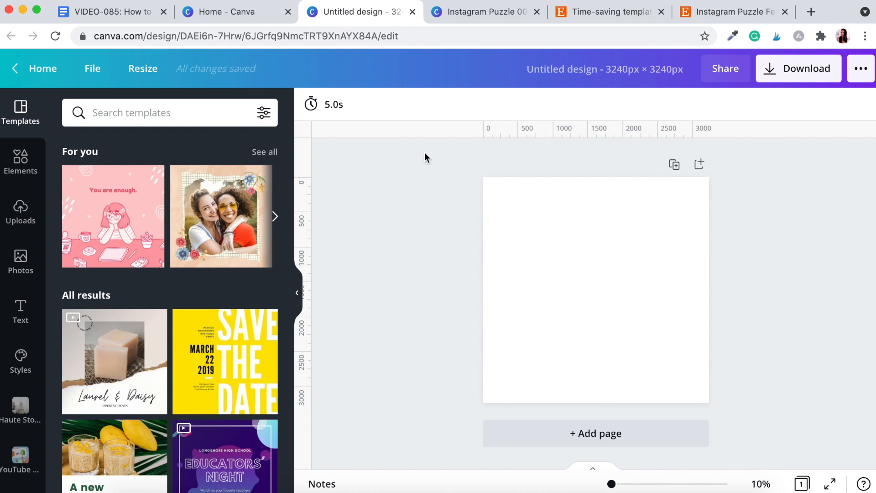
Check that rulers and guides are turned on for the design.
click(98, 75)
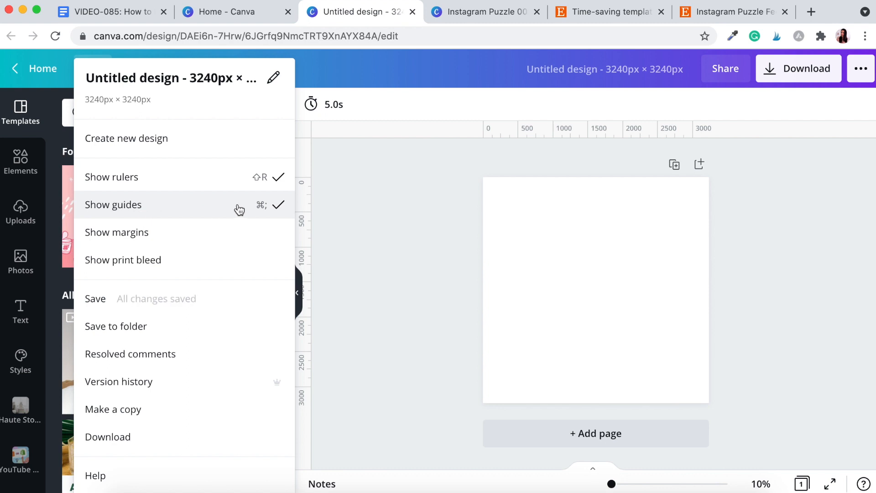
click(368, 204)
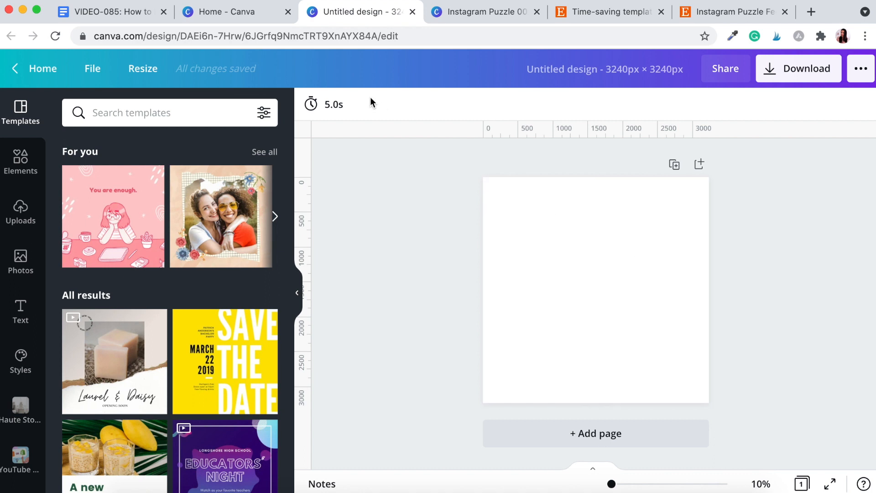
Add a nine-cell grid with three equal columns and three equal rows to the blank page.
click(23, 166)
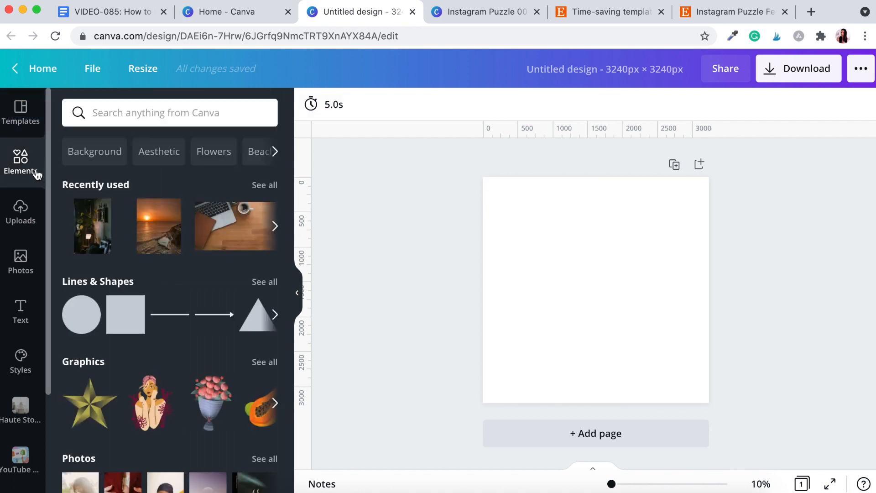
scroll(193, 312, down, 2)
scroll(193, 313, down, 12)
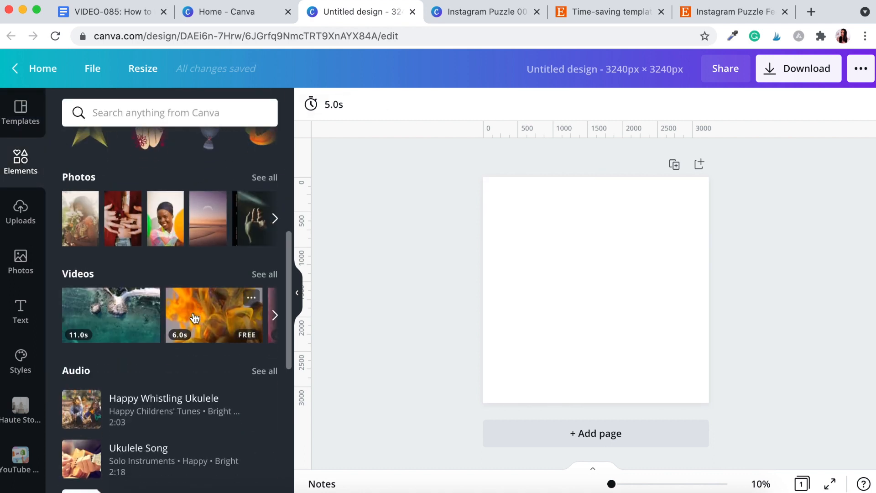
scroll(195, 318, down, 1)
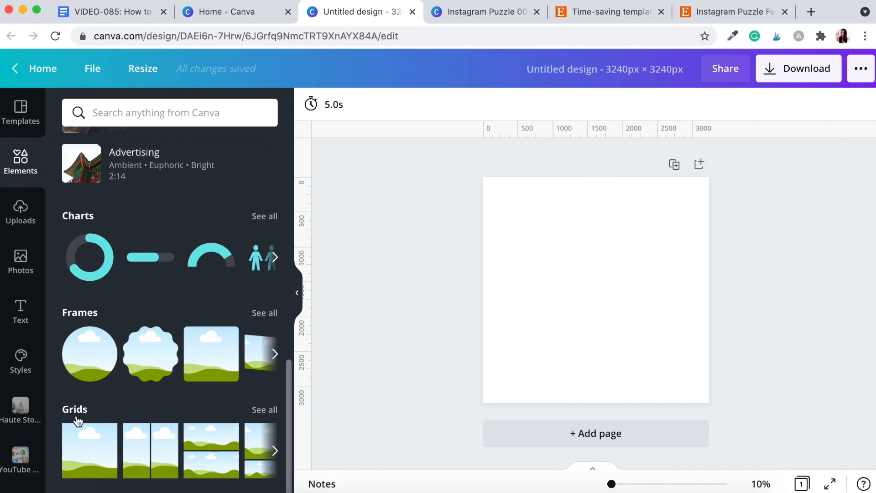
click(76, 409)
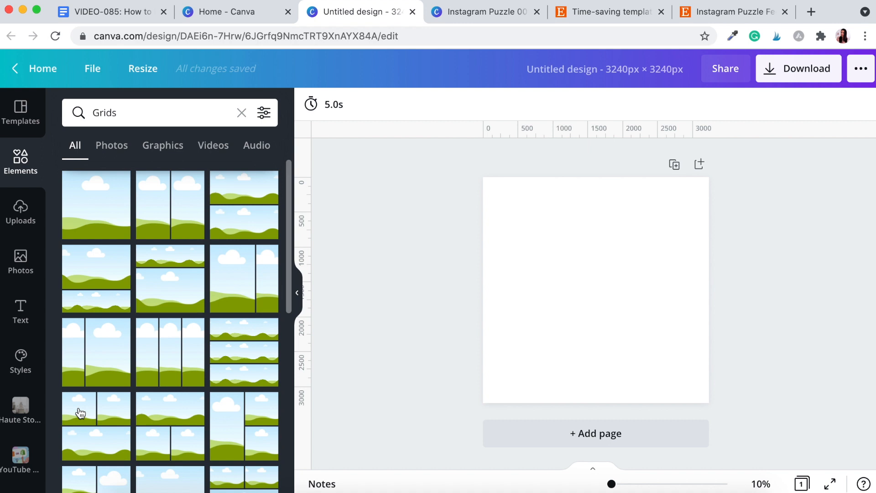
scroll(147, 425, down, 5)
scroll(148, 431, down, 5)
scroll(147, 428, down, 10)
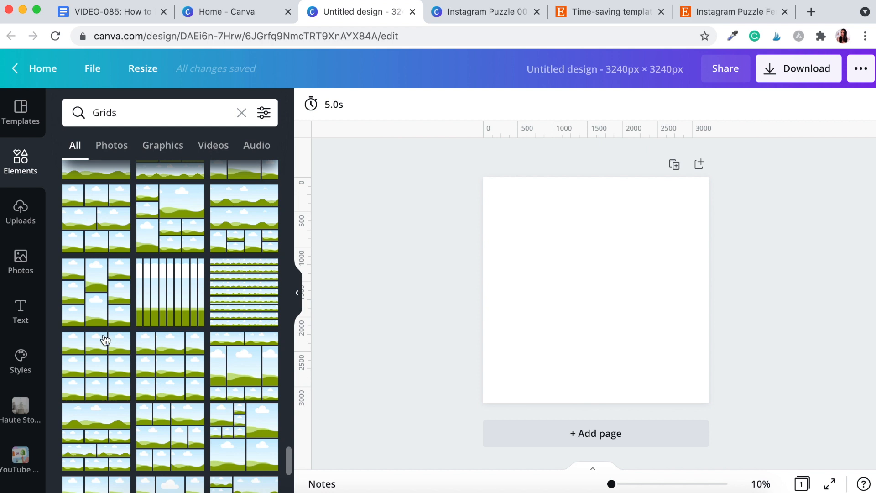
click(102, 365)
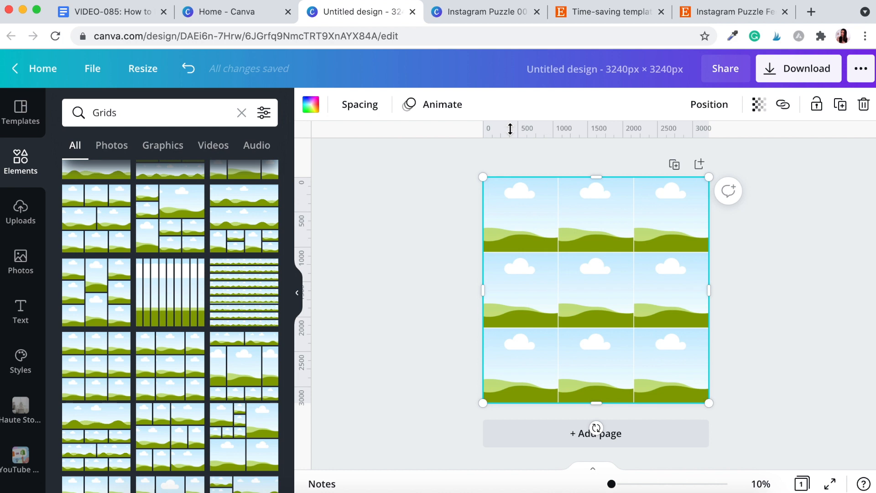
Place two horizontal and two vertical ruler guides along the inner borders between the grid's cells.
drag(511, 130, 537, 251)
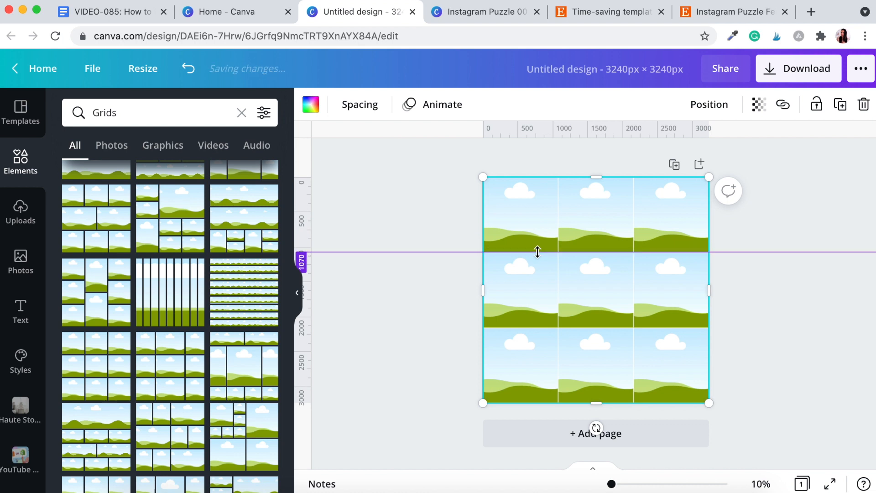
drag(509, 129, 530, 327)
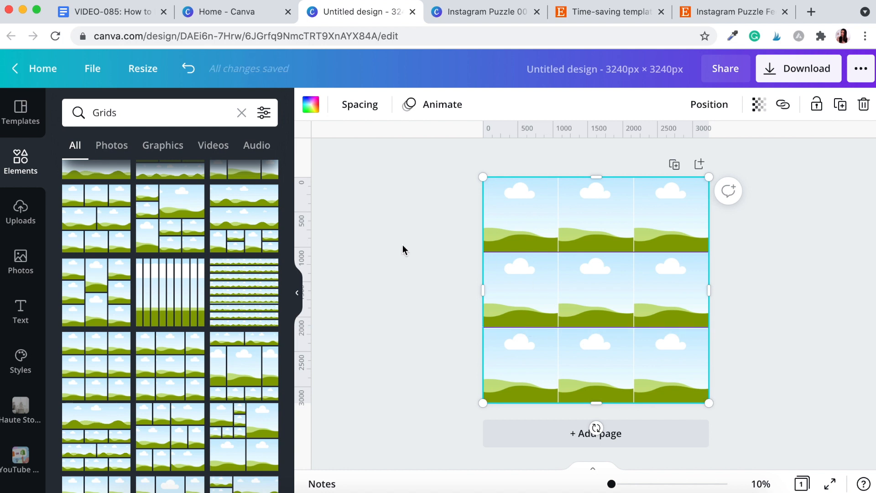
drag(303, 221, 558, 226)
drag(305, 198, 634, 200)
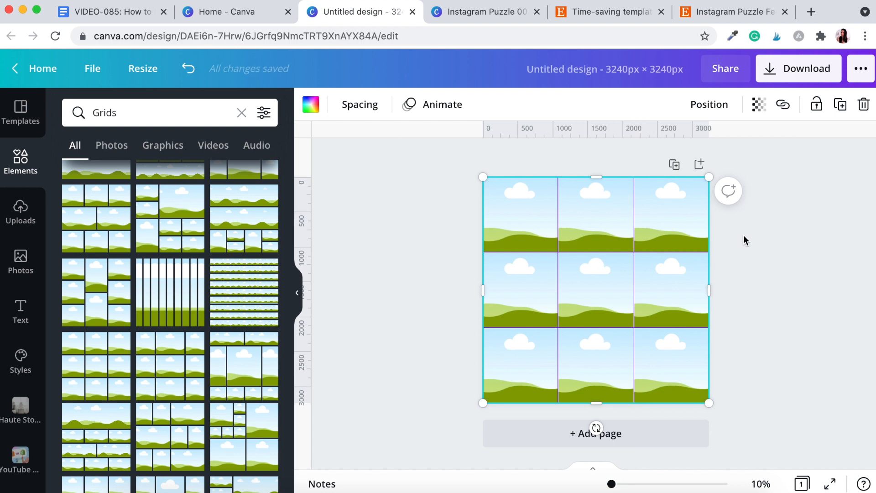
Delete the nine-cell placeholder grid from the page, leaving only the guides.
click(754, 274)
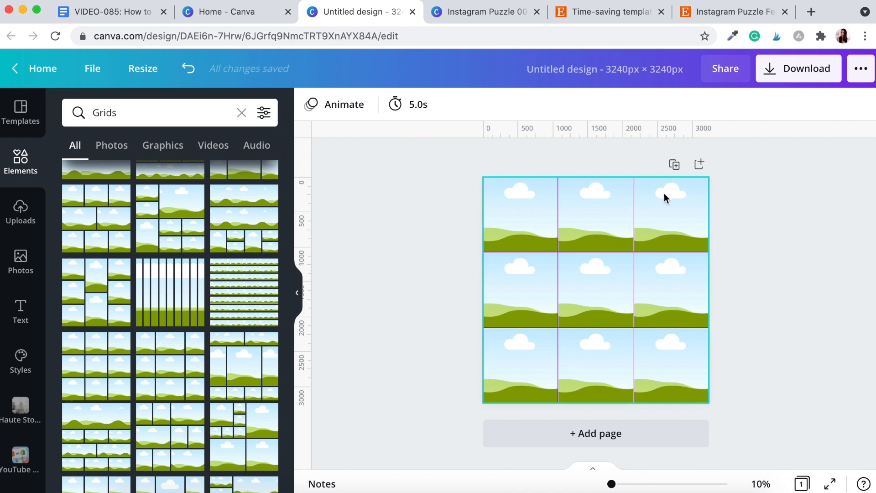
click(692, 202)
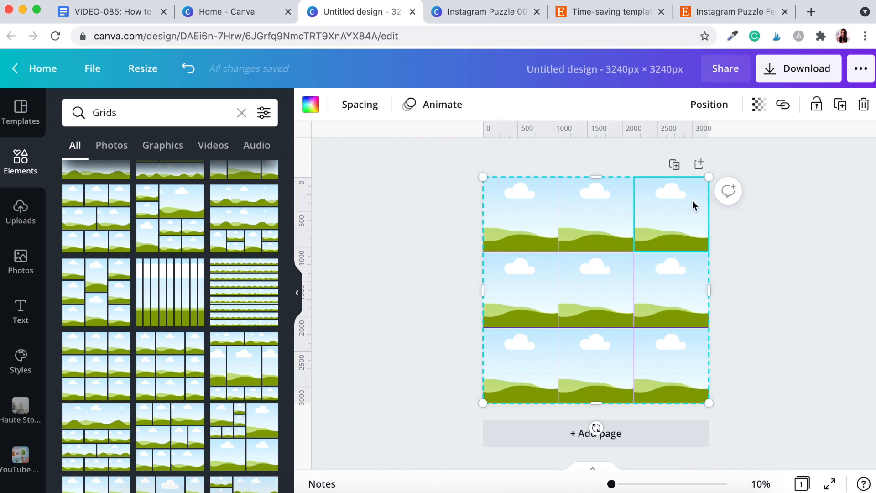
click(864, 106)
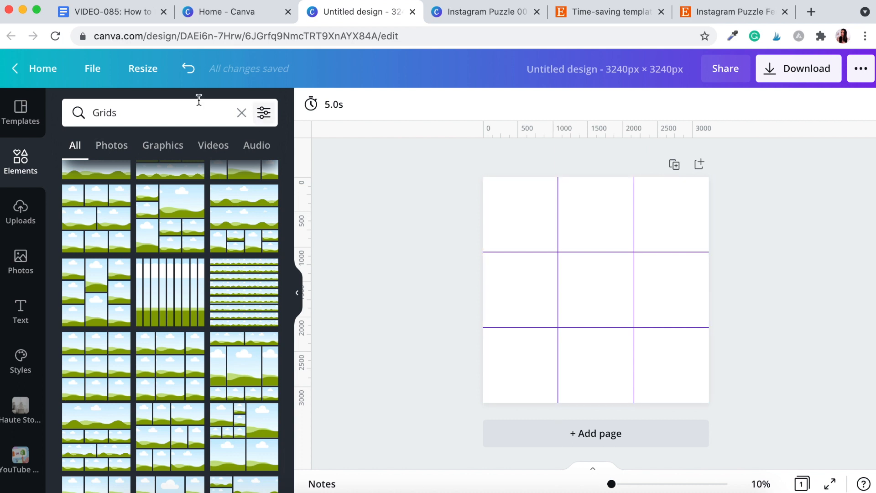
Clear the grids search and search the graphics elements for "organic shapes".
click(241, 114)
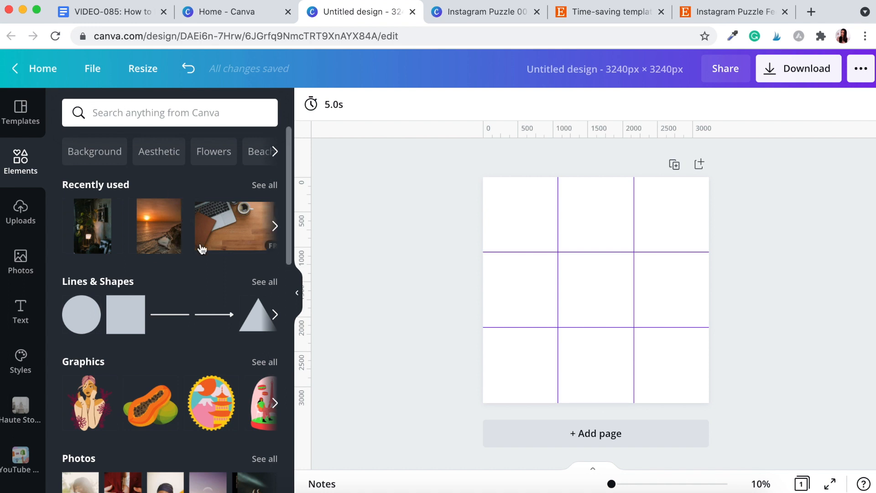
scroll(146, 311, down, 2)
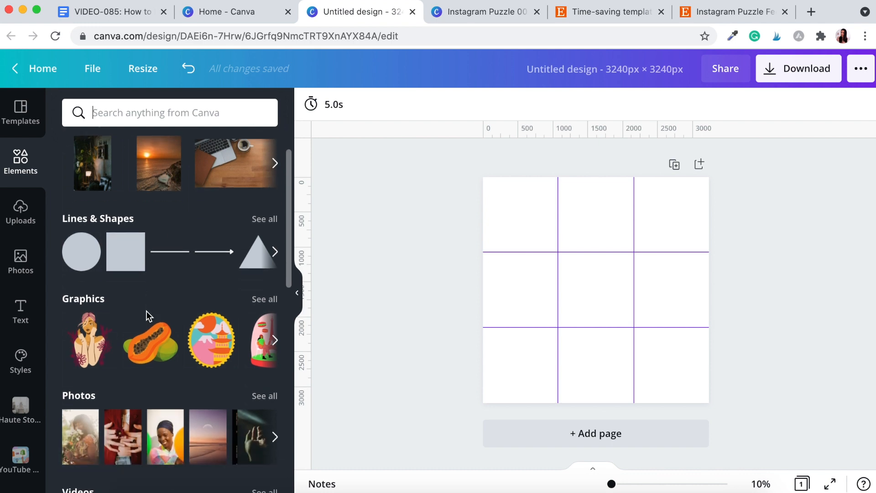
click(95, 300)
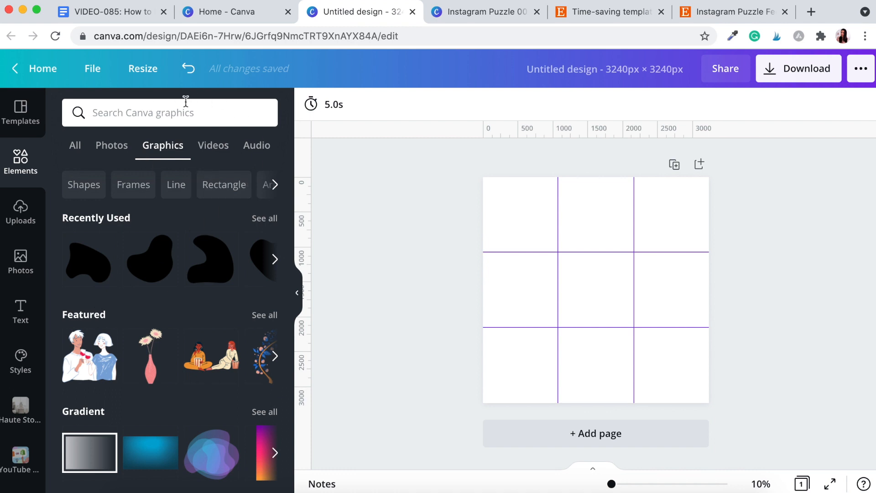
click(151, 118)
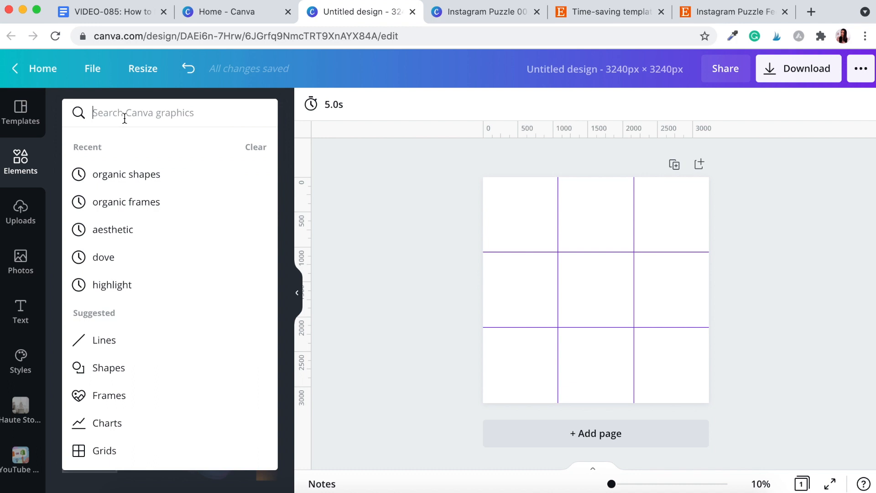
text(organic shapes)
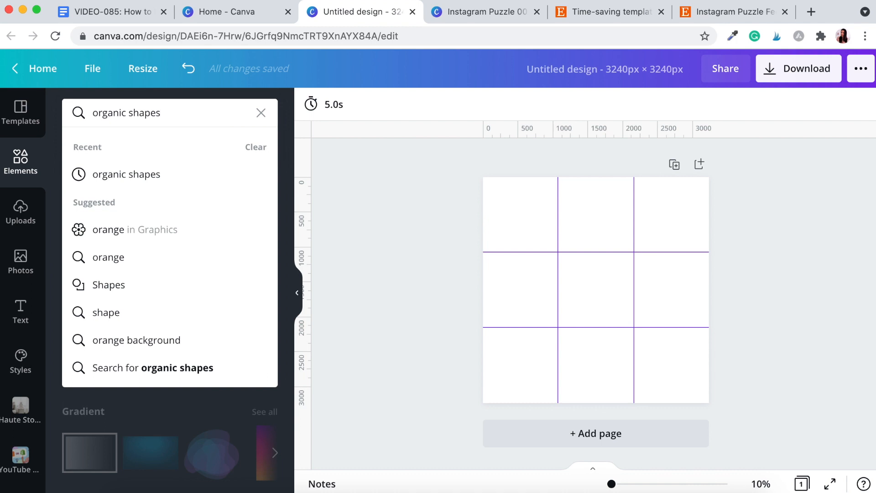
key(Return)
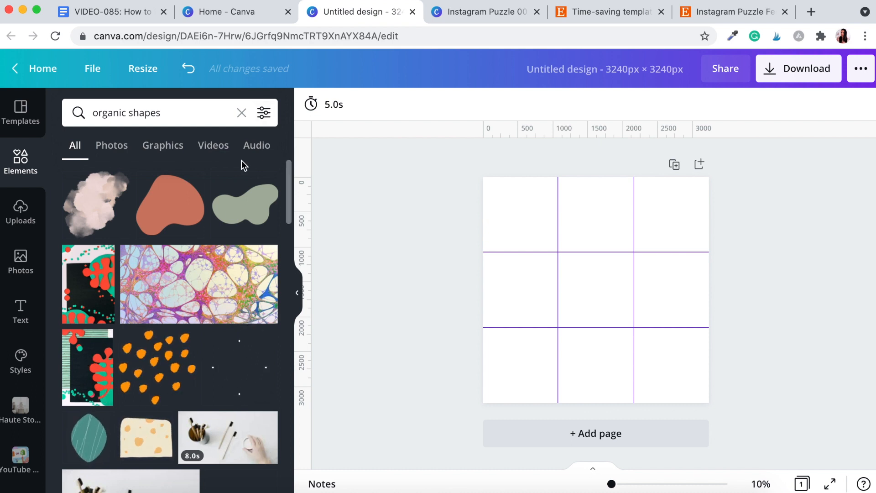
Filter the organic shapes results to free, static elements only.
click(264, 114)
scroll(195, 317, down, 2)
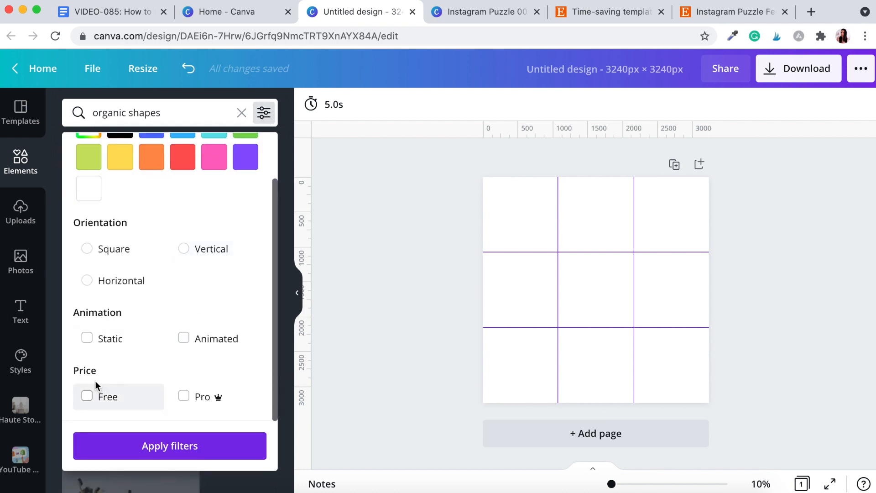
click(108, 399)
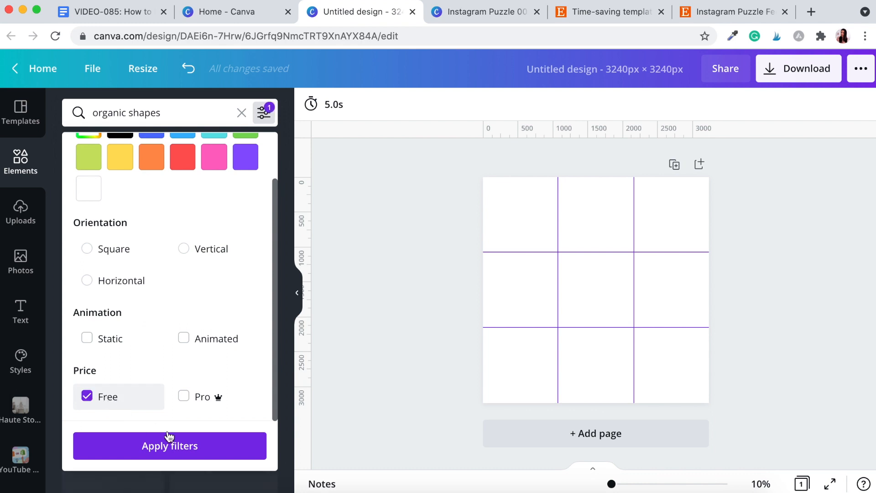
click(165, 443)
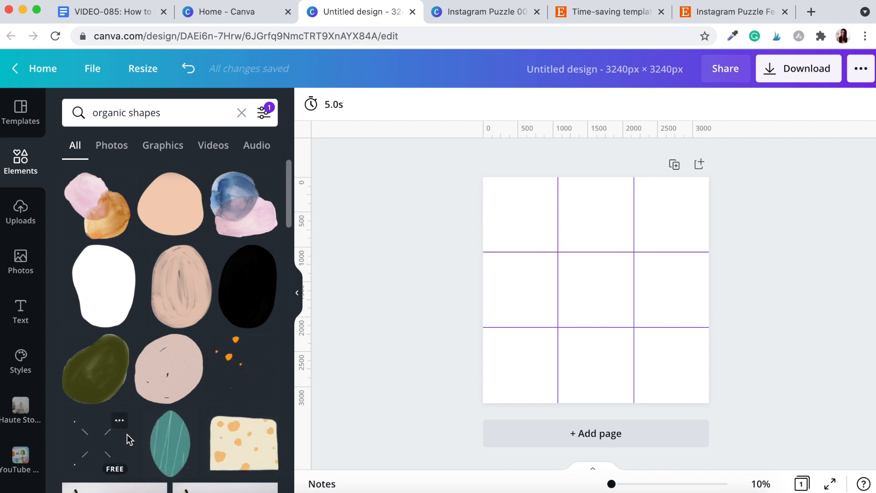
click(265, 114)
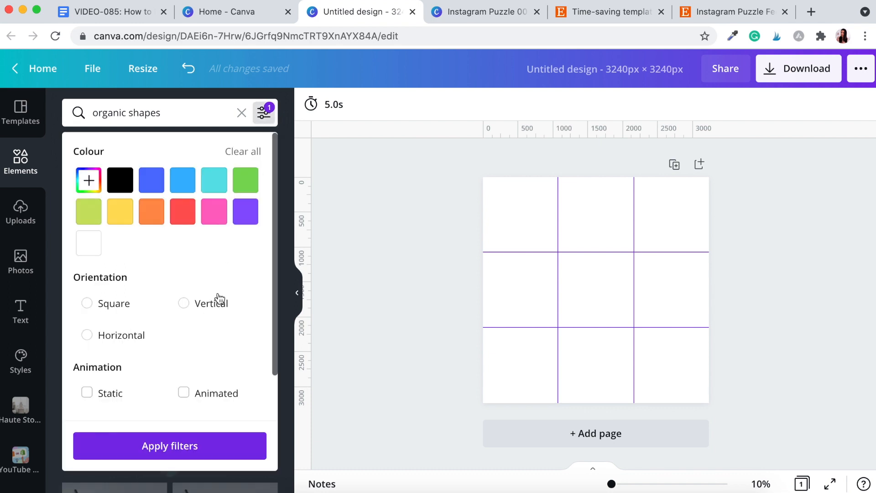
scroll(220, 297, down, 2)
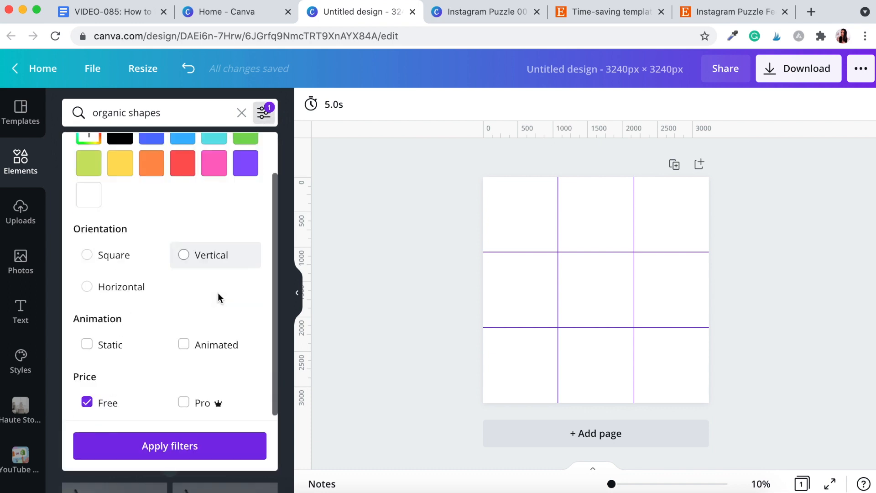
click(110, 341)
click(187, 446)
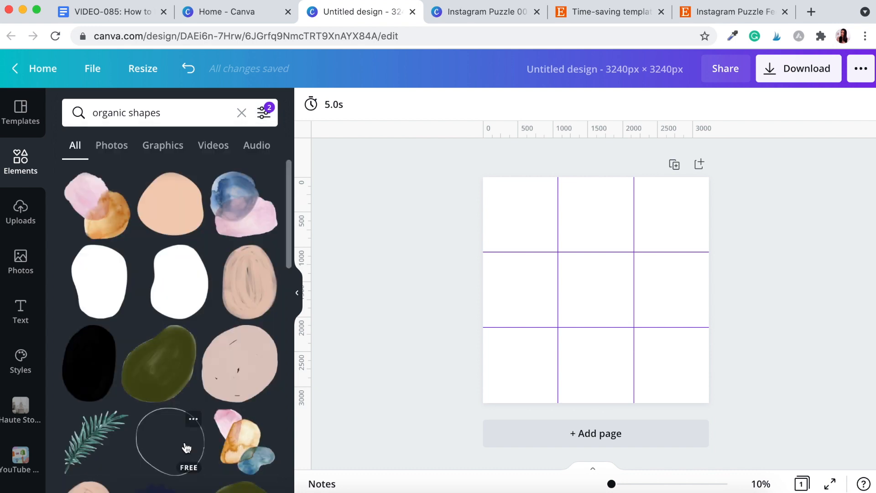
Add the orange textured hill shape from the results, enlarge it and place it across the top-middle and top-right posts.
scroll(185, 250, down, 2)
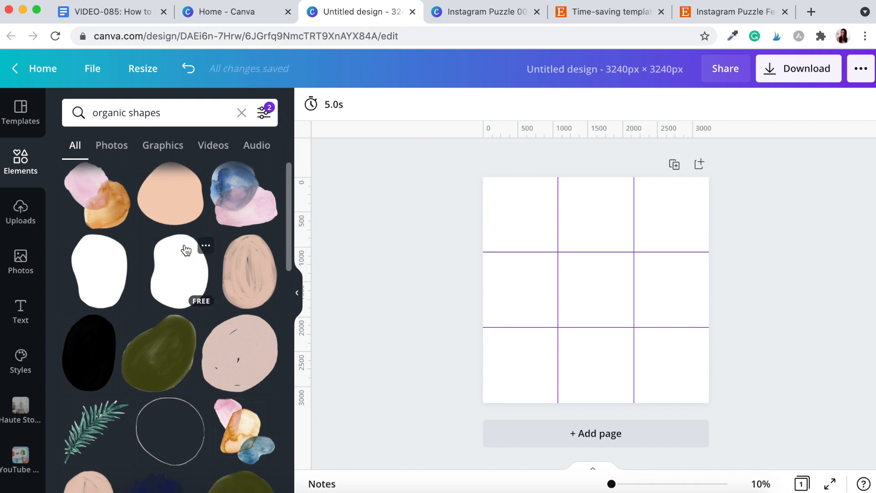
scroll(185, 250, down, 3)
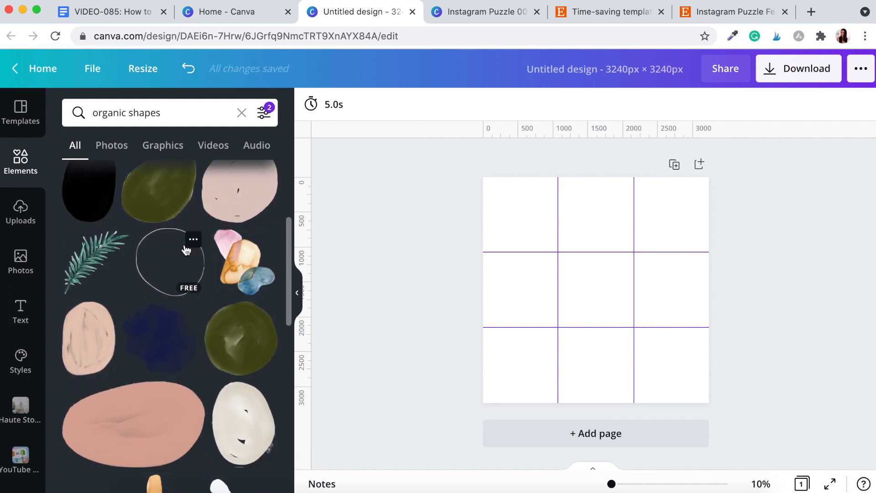
scroll(185, 250, down, 5)
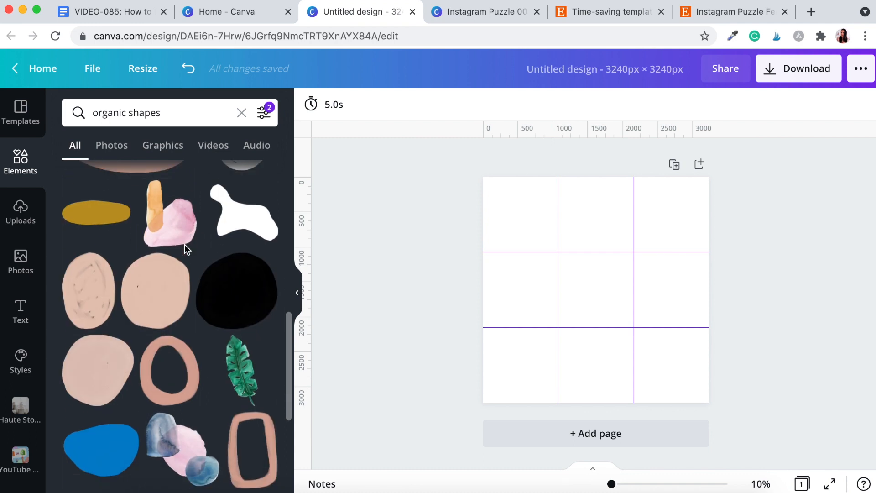
scroll(185, 250, down, 8)
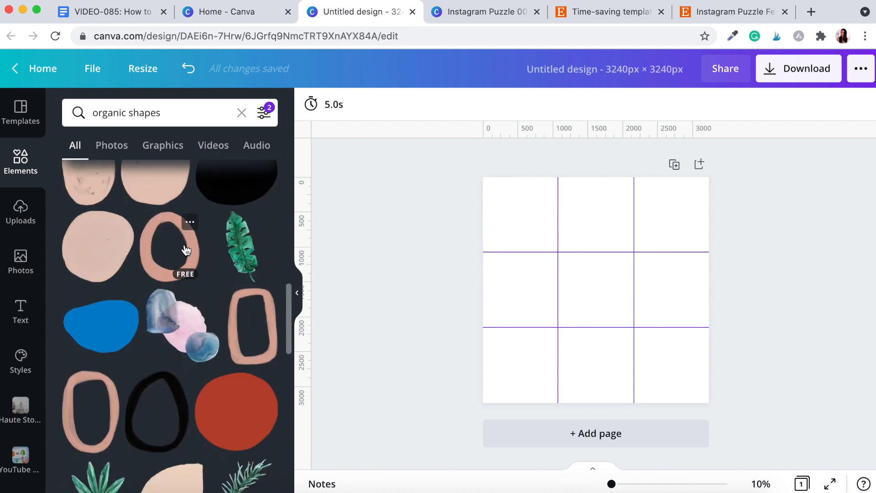
scroll(185, 250, down, 5)
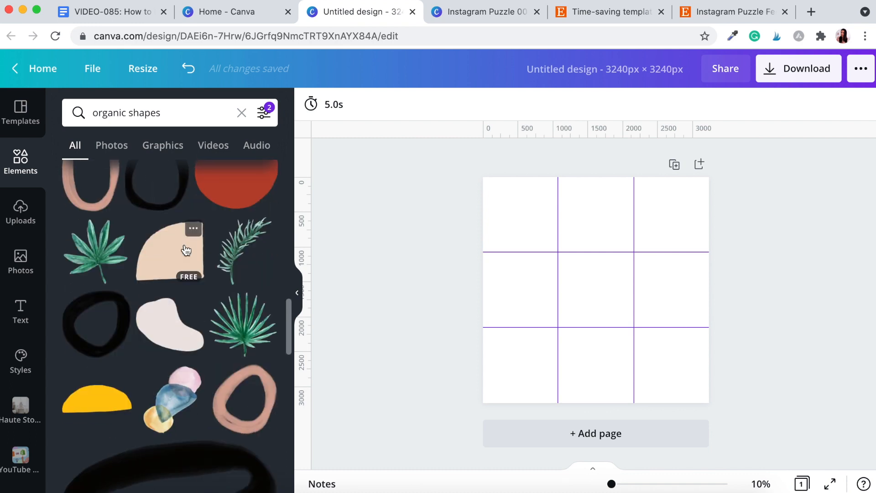
scroll(186, 250, down, 2)
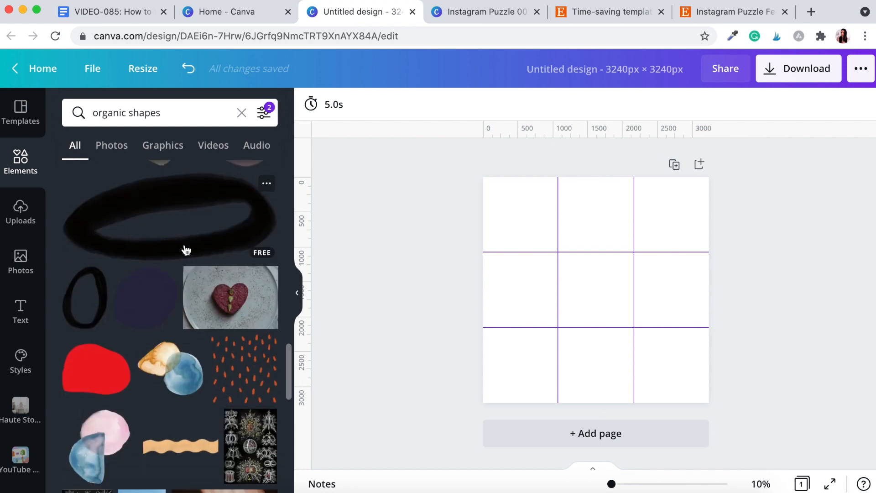
scroll(186, 251, down, 10)
scroll(186, 250, down, 10)
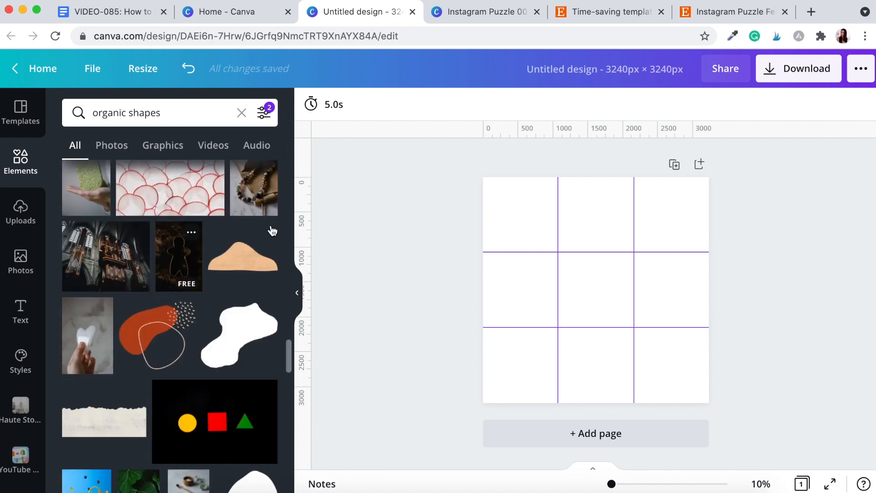
click(246, 267)
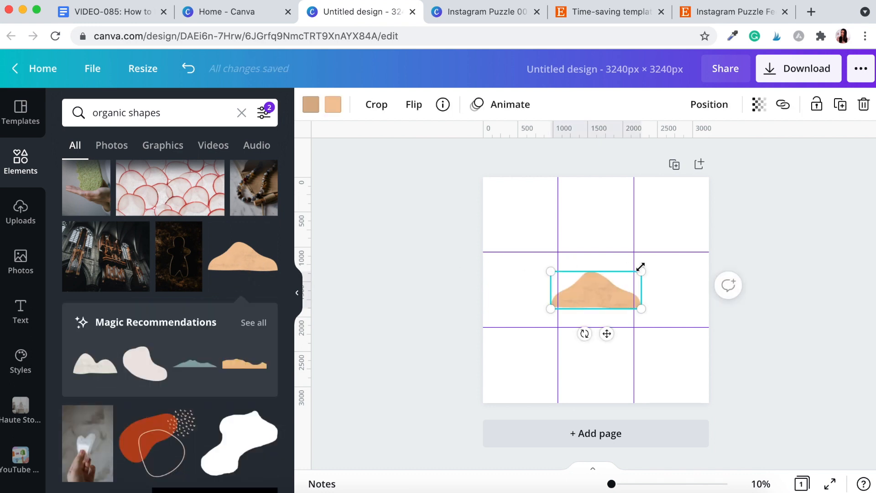
drag(669, 262, 677, 228)
click(763, 278)
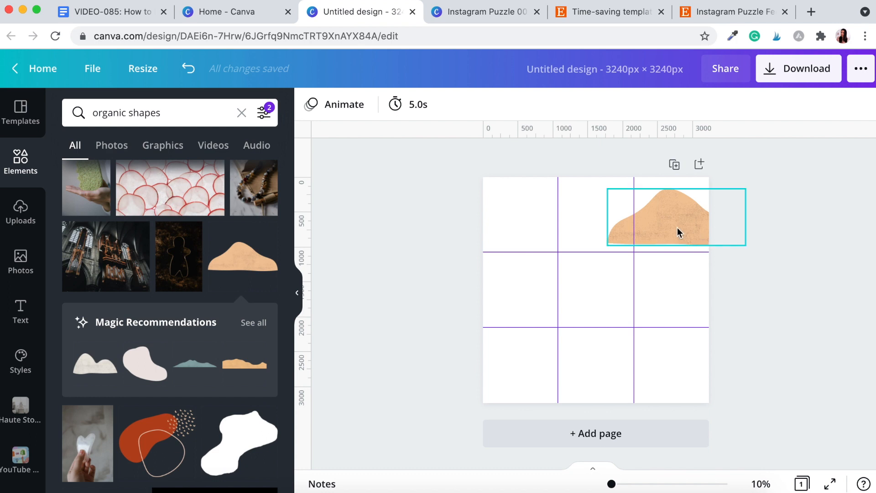
Reposition the hill so it straddles the upper horizontal and right vertical guides and runs off the canvas's right edge.
drag(678, 230, 704, 293)
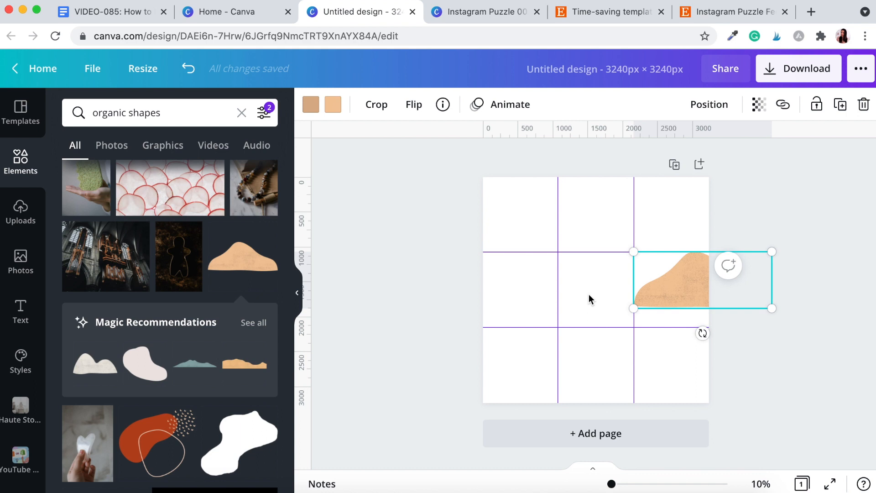
drag(691, 283, 624, 190)
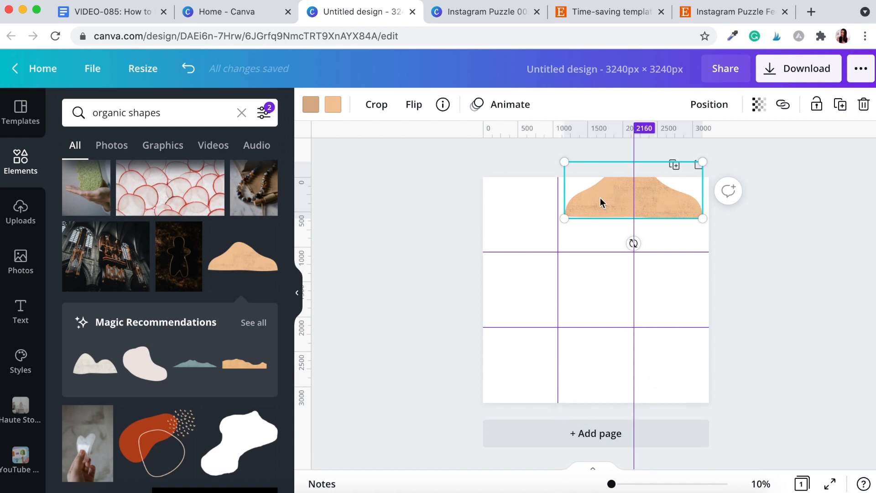
drag(616, 206, 657, 252)
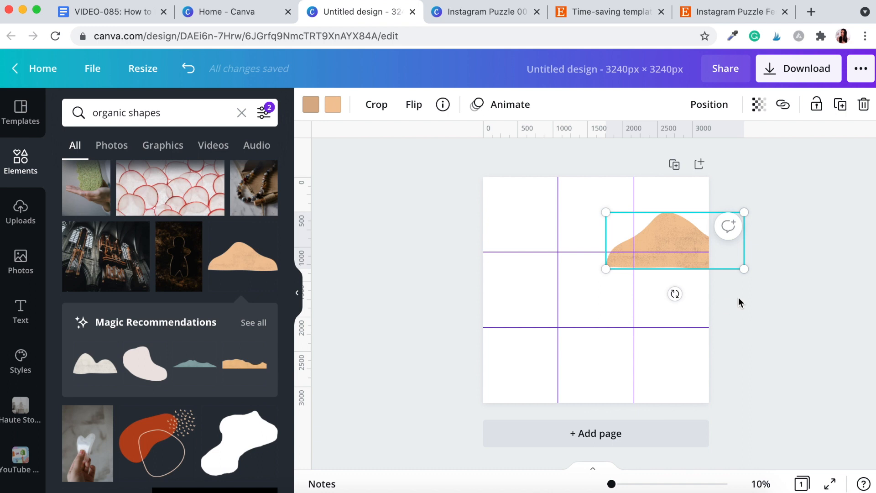
drag(658, 232, 651, 250)
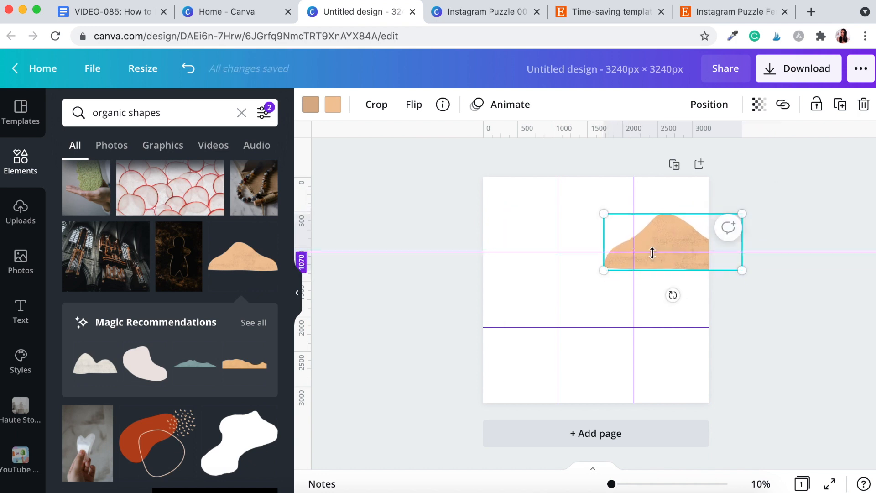
click(744, 317)
Add the orange wavy double-hill shape, enlarged across the bottom-left and bottom-middle posts and running off the canvas's left edge.
scroll(213, 385, down, 7)
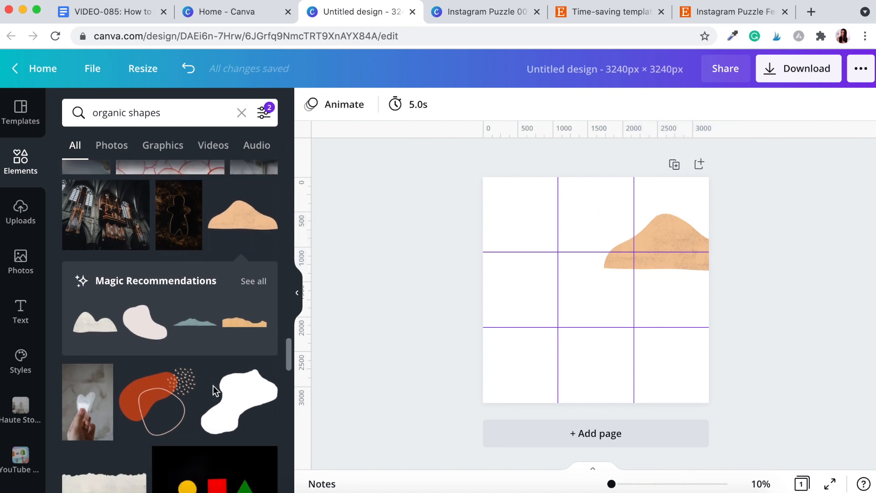
scroll(215, 391, down, 4)
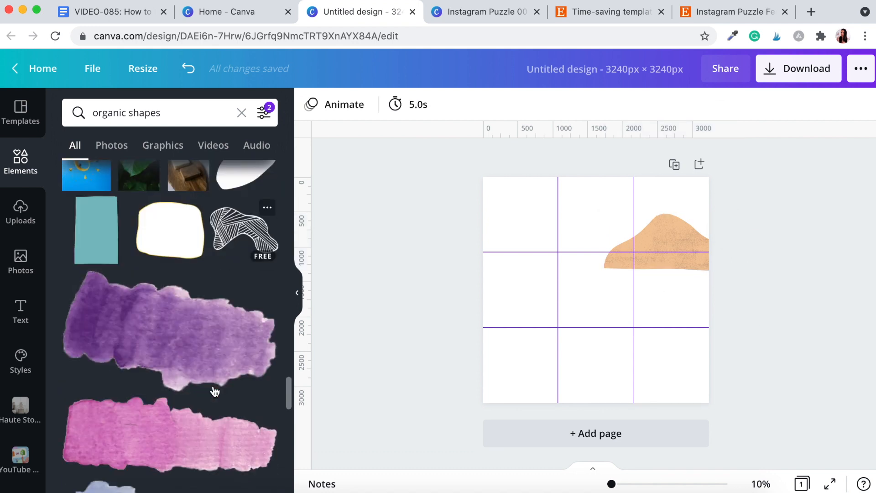
click(668, 234)
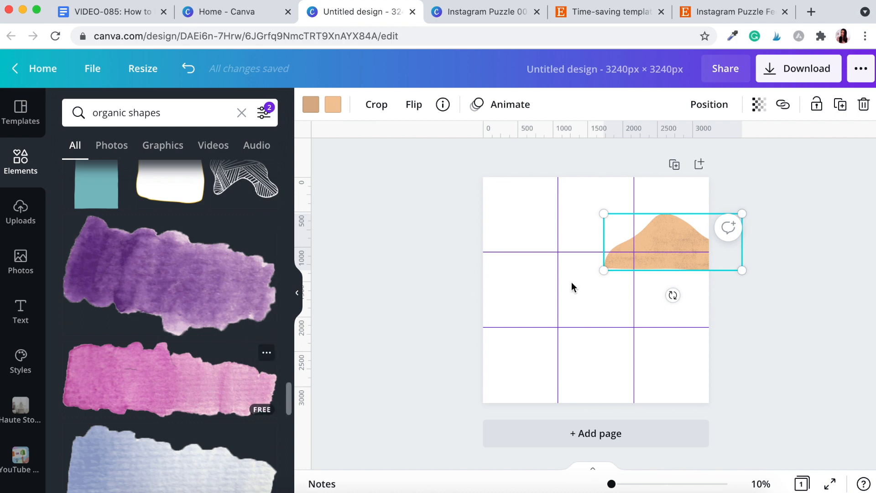
scroll(211, 336, down, 10)
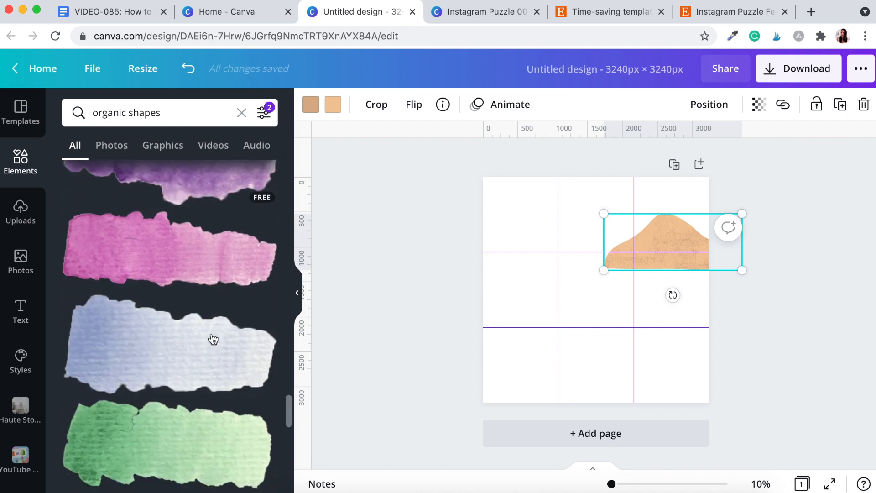
scroll(212, 338, down, 15)
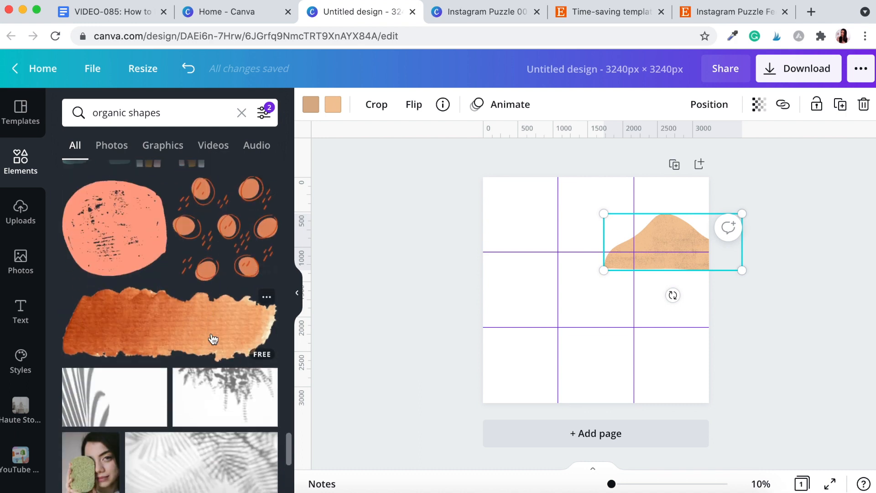
scroll(212, 334, down, 3)
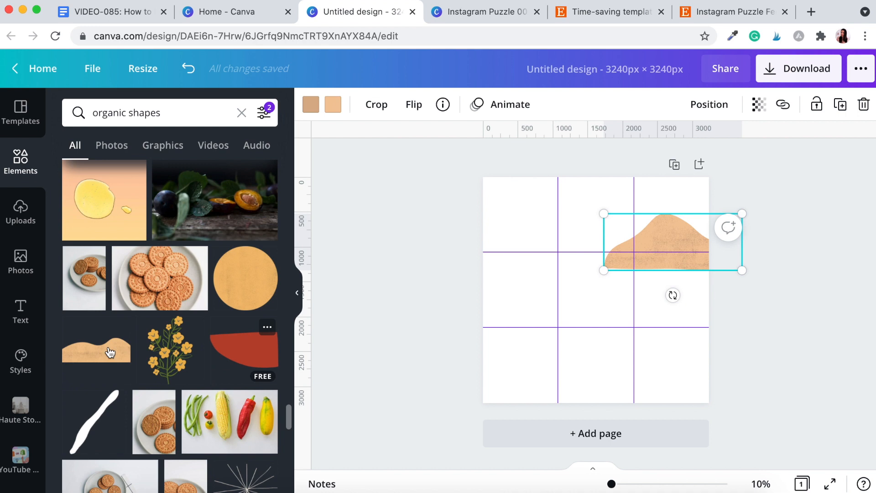
click(96, 349)
drag(604, 291, 514, 371)
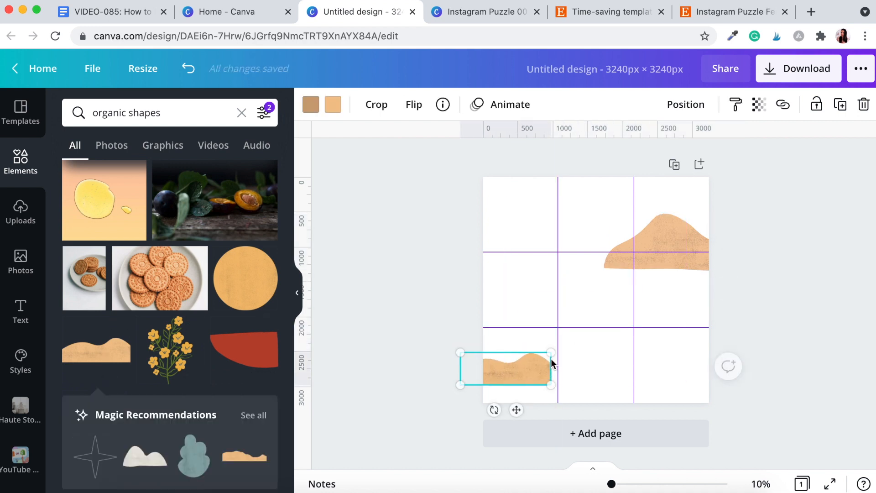
drag(570, 351, 589, 344)
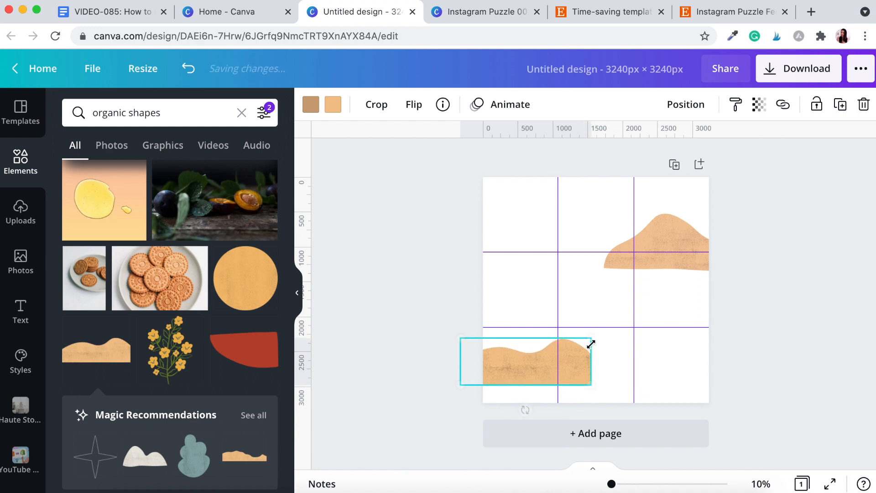
Add the teal textured blob, enlarged and tilted across the top-left and middle-left posts.
scroll(217, 416, down, 4)
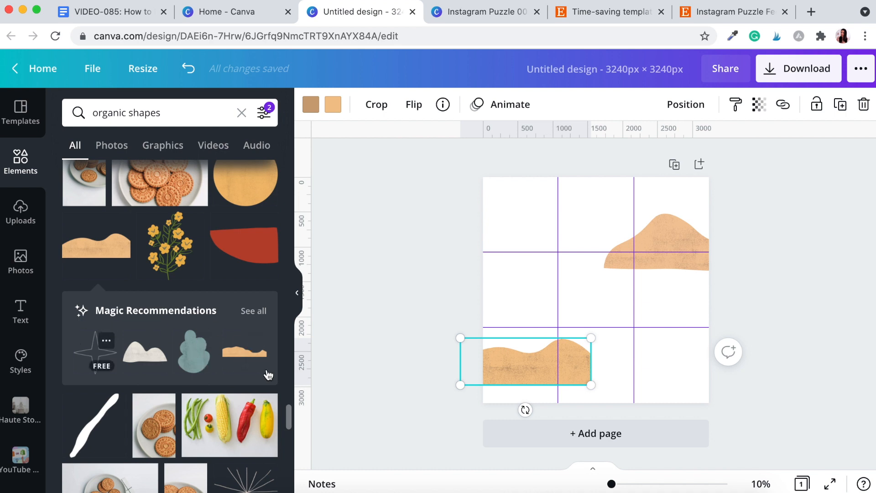
scroll(266, 368, down, 5)
scroll(226, 387, down, 6)
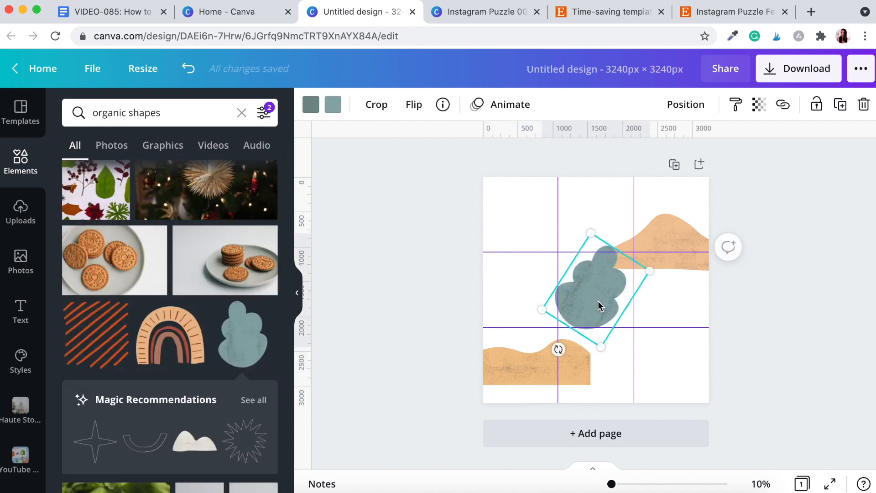
drag(598, 303, 511, 264)
drag(583, 239, 609, 235)
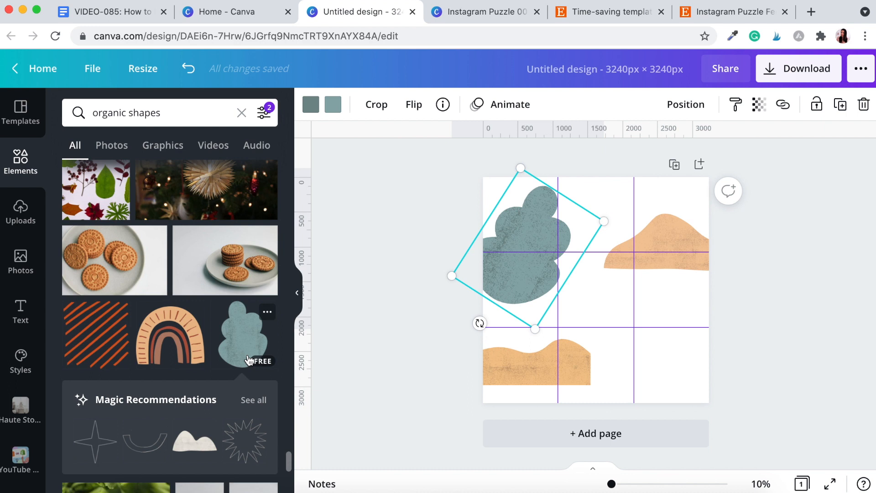
Add the thin-outlined U-shaped arc from the recommendations, enlarged across the bottom-middle and bottom-right posts.
drag(142, 449, 655, 327)
drag(596, 308, 558, 286)
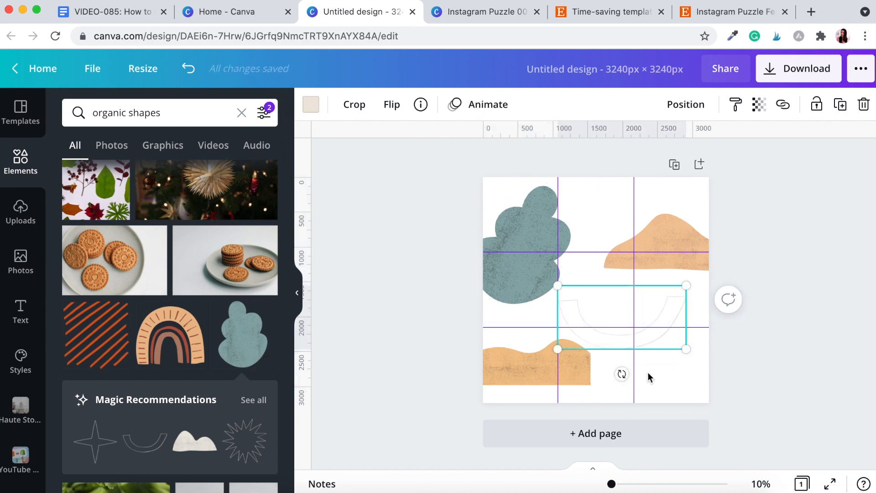
drag(636, 330, 648, 373)
Add the blue textured arch across the guide between the top-middle and top-right posts.
scroll(225, 386, down, 5)
click(233, 255)
mouse_move(642, 244)
mouse_down()
mouse_move(604, 282)
mouse_move(648, 225)
mouse_move(633, 229)
mouse_up()
key(Delete)
scroll(170, 319, down, 10)
click(170, 210)
Add the dark curly line, enlarged from the canvas's left edge over the teal blob into the centre post.
scroll(245, 368, down, 10)
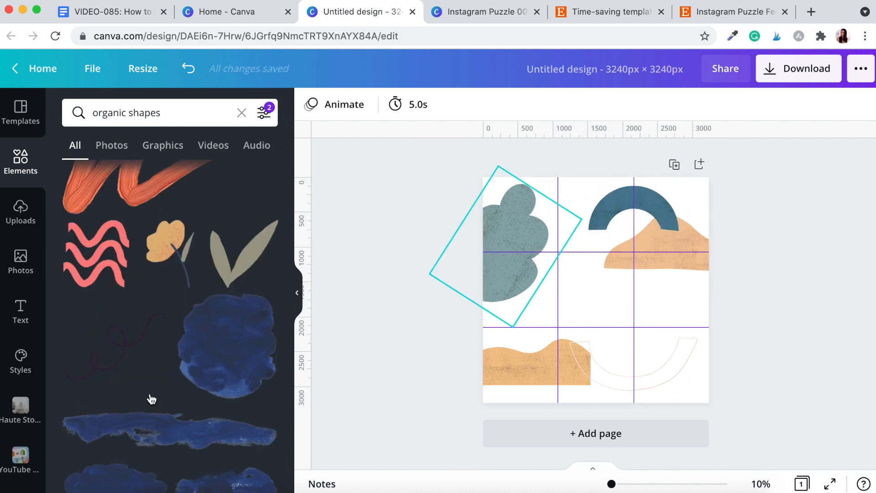
click(148, 392)
drag(551, 319, 515, 345)
drag(572, 276, 541, 253)
Add the grey-green textured blob, shrunk and placed over the guide intersection at the centre post's lower-right corner.
click(244, 331)
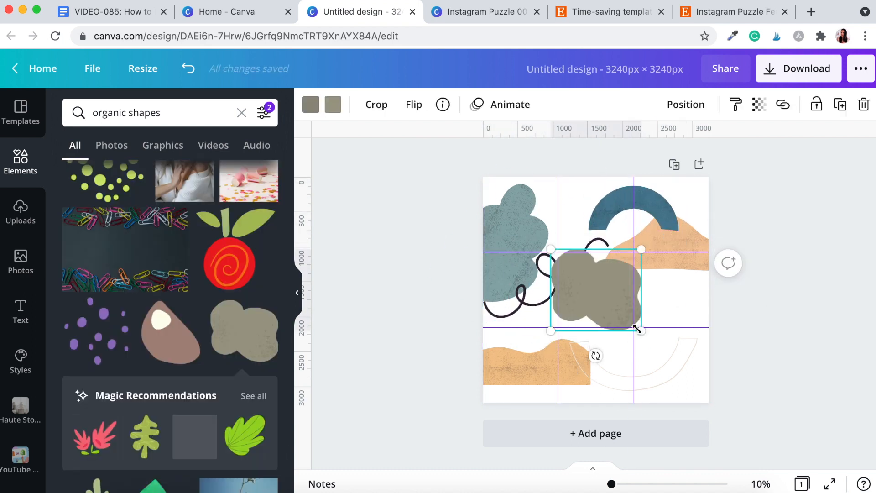
mouse_move(593, 354)
mouse_down()
mouse_move(671, 333)
mouse_move(631, 331)
mouse_up()
Shift the orange hill slightly down and toward the canvas's right edge, and enlarge the blue arch slightly above it.
mouse_move(683, 266)
mouse_down()
mouse_move(697, 275)
mouse_move(669, 273)
mouse_up()
click(665, 221)
drag(678, 231, 683, 241)
click(748, 269)
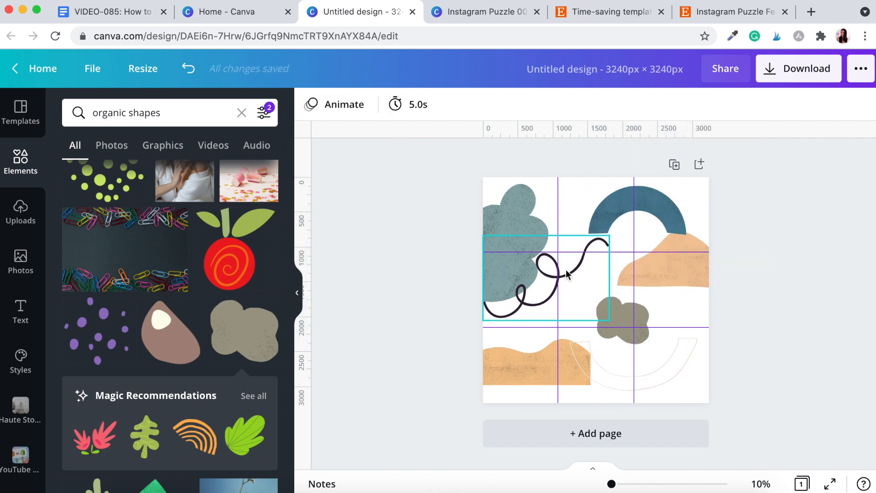
Recolour the curly line to the light beige document colour.
click(566, 274)
click(310, 104)
click(221, 207)
Set the page background to the light beige document colour.
click(571, 197)
click(311, 104)
click(187, 213)
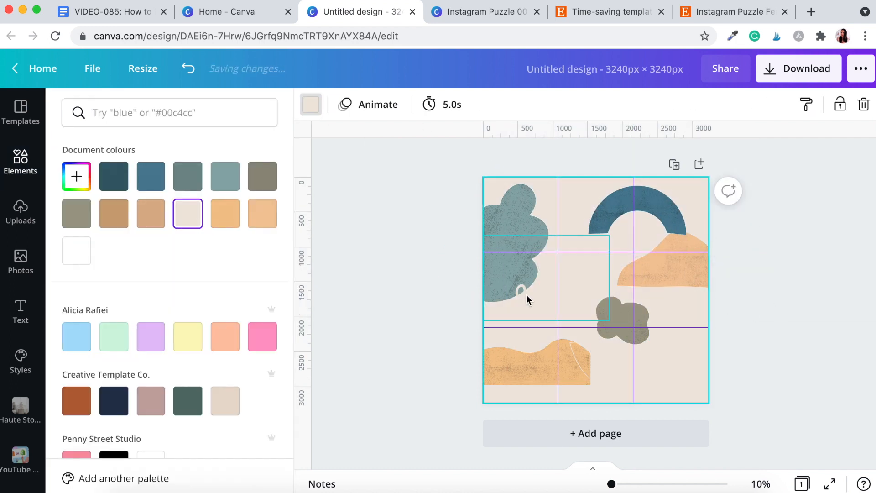
Recolour the curly line and the thin U-shaped outline with the dusty pink from the Creative Template Co. palette.
click(527, 300)
click(311, 104)
click(150, 364)
click(579, 363)
click(150, 365)
Recolour the large textured blob in the top-left area with dark teal and light grey-teal document colours.
click(513, 228)
click(114, 176)
click(333, 106)
click(153, 177)
click(220, 181)
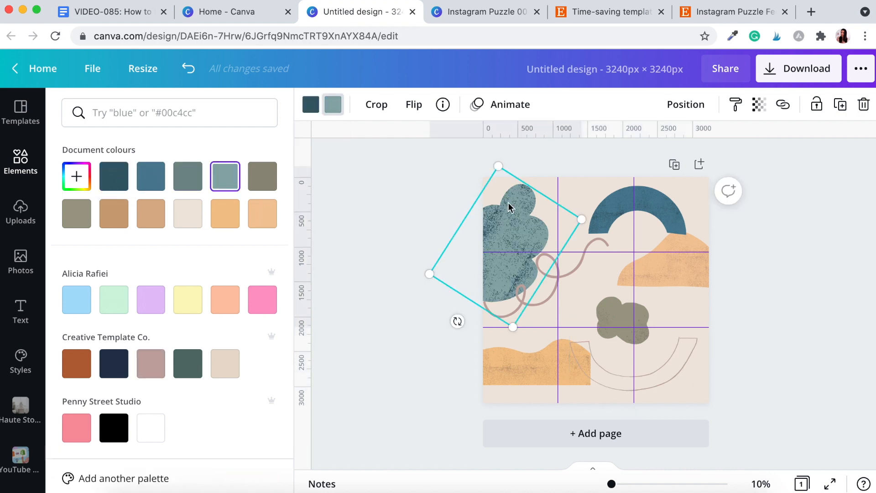
Recolour the hill at the canvas's right edge with the tan and brown document colours.
click(657, 263)
click(309, 108)
click(114, 213)
click(150, 213)
click(333, 105)
click(114, 214)
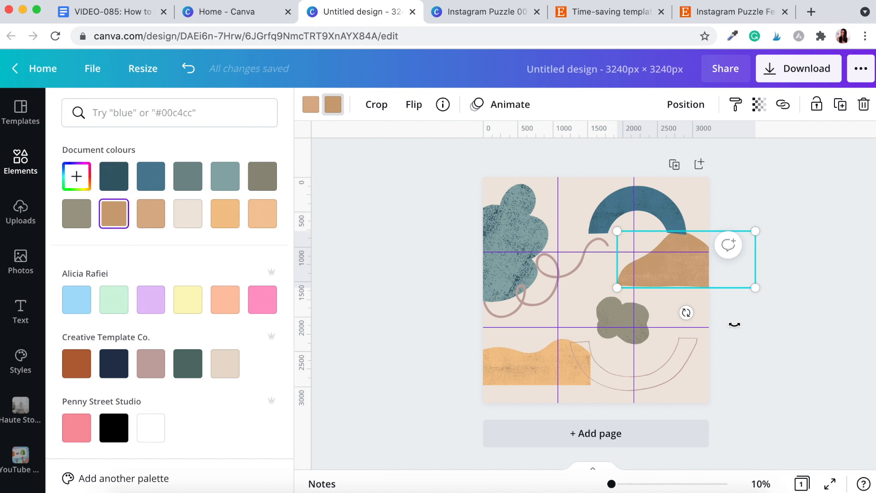
Set the transparency of the large blob, curly line, arch, both hills and U-shaped outline together to 50.
click(619, 317)
click(401, 319)
click(509, 212)
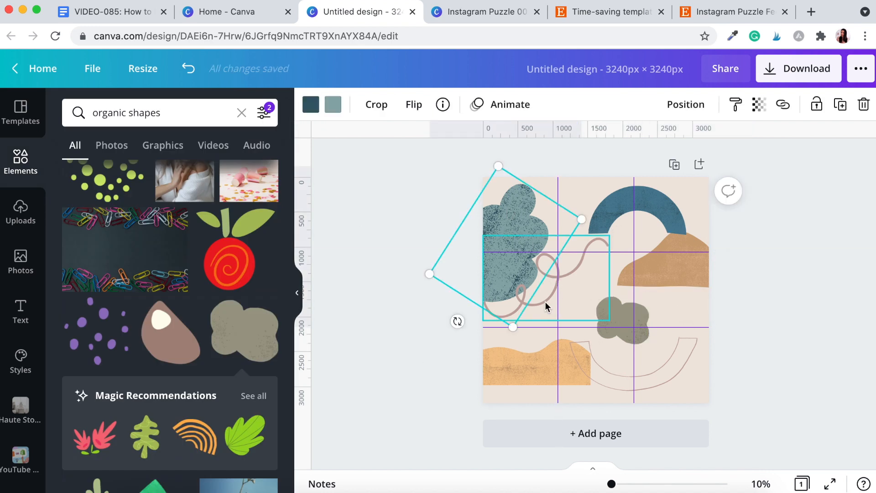
shift+click(546, 302)
shift+click(638, 200)
shift+click(685, 274)
shift+click(657, 375)
shift+click(557, 365)
click(760, 106)
click(739, 145)
text(50)
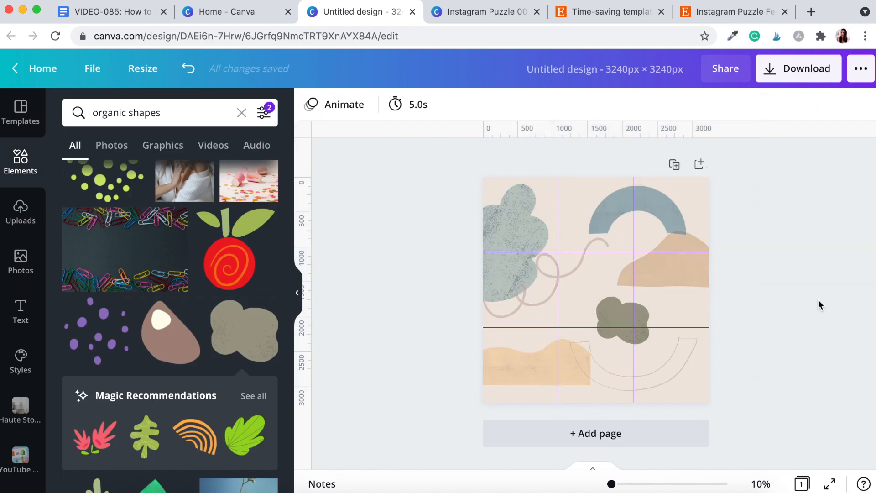
Enlarge the olive blob over the centre post's lower-right guide intersection, and slightly enlarge the U-shaped outline below it.
click(620, 314)
drag(649, 344, 625, 342)
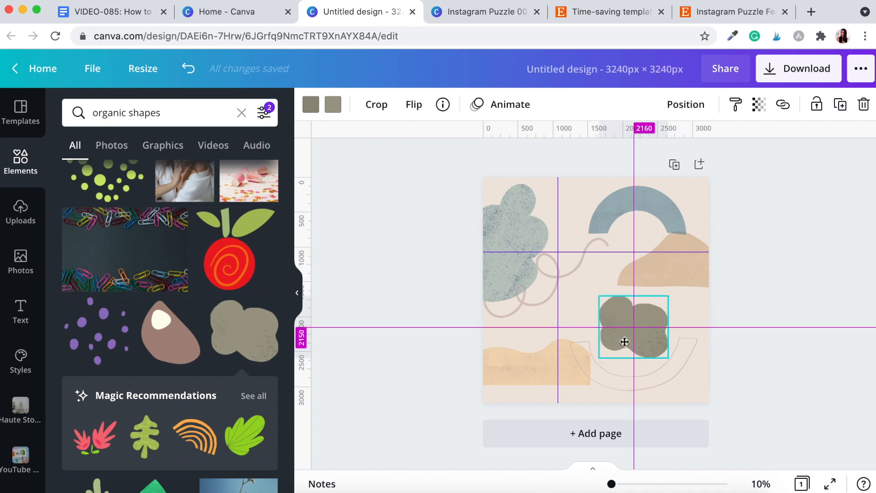
drag(566, 355, 563, 368)
click(579, 347)
drag(570, 328, 569, 317)
click(645, 317)
drag(646, 317, 642, 313)
Enlarge the brown hill beyond the canvas's right edge and the yellow hill beyond its left edge.
click(687, 299)
click(684, 265)
drag(756, 230, 826, 202)
click(485, 365)
drag(458, 350, 416, 335)
click(800, 321)
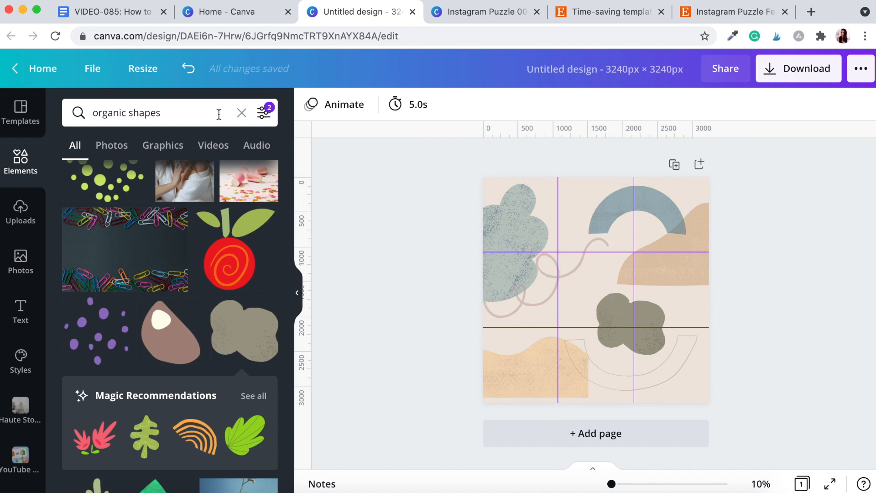
Replace the organic shapes search with the Frames category and search it for "Frames organic".
click(242, 113)
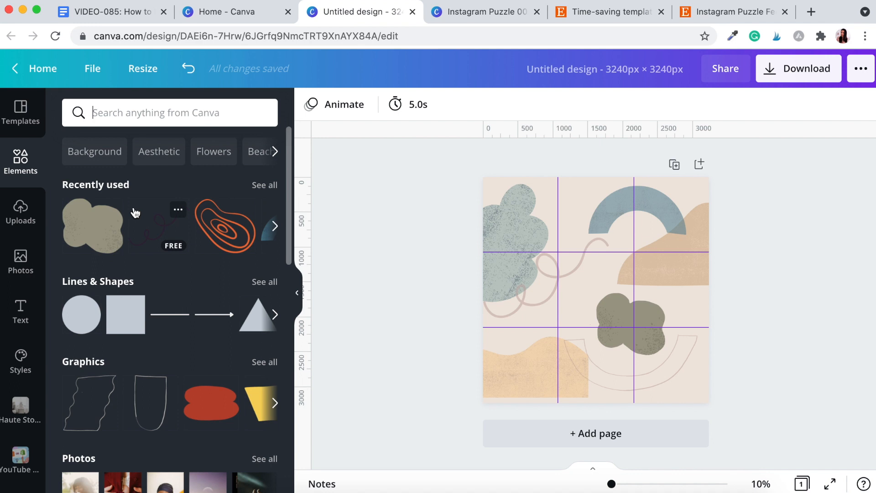
scroll(152, 264, down, 10)
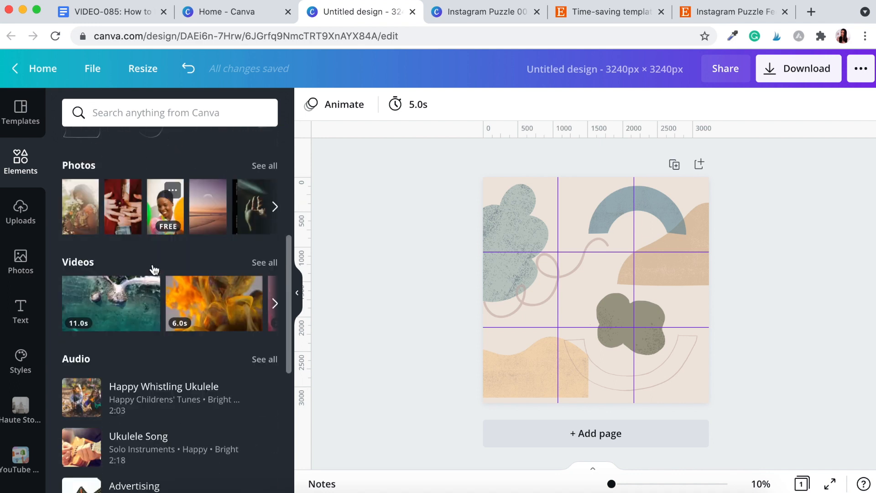
scroll(152, 264, down, 4)
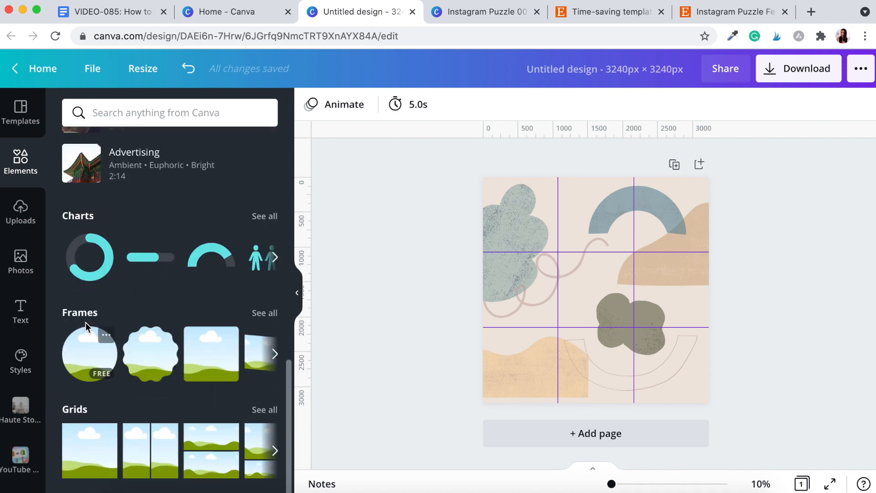
click(80, 317)
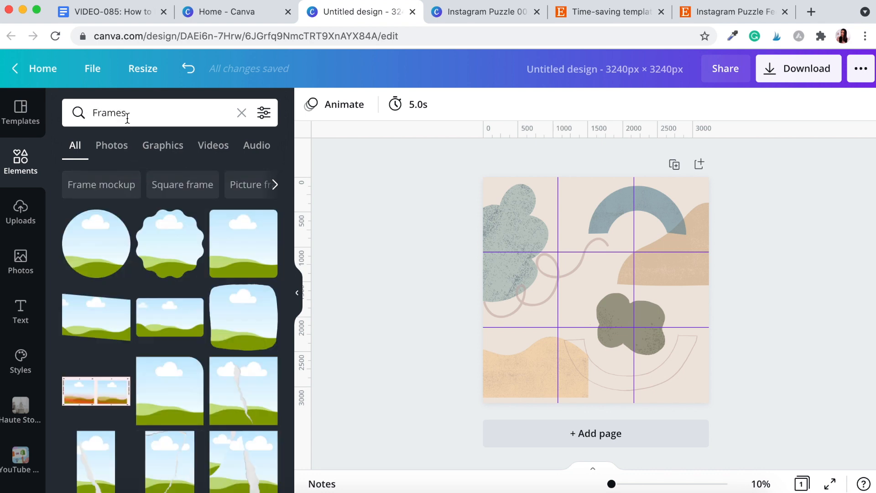
click(142, 116)
text(organic)
key(Return)
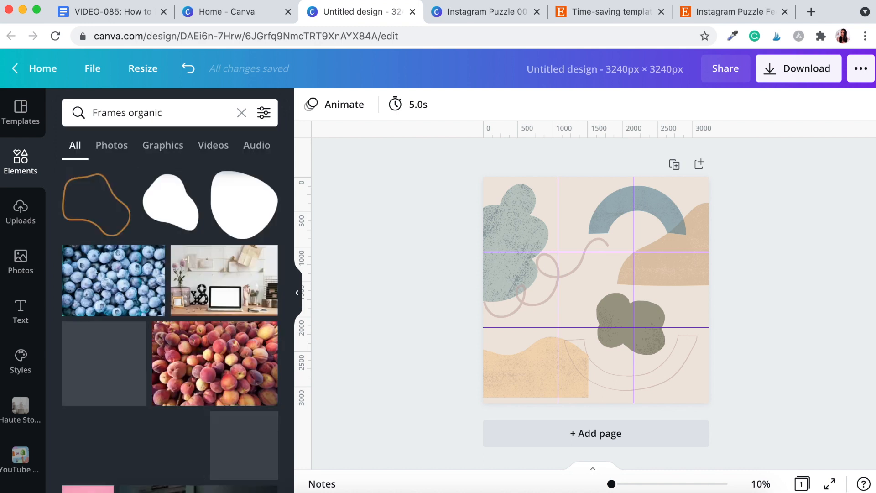
Add a rounded organic photo frame that narrows at its base, shrink it and centre it inside the top-left post.
scroll(188, 244, down, 1)
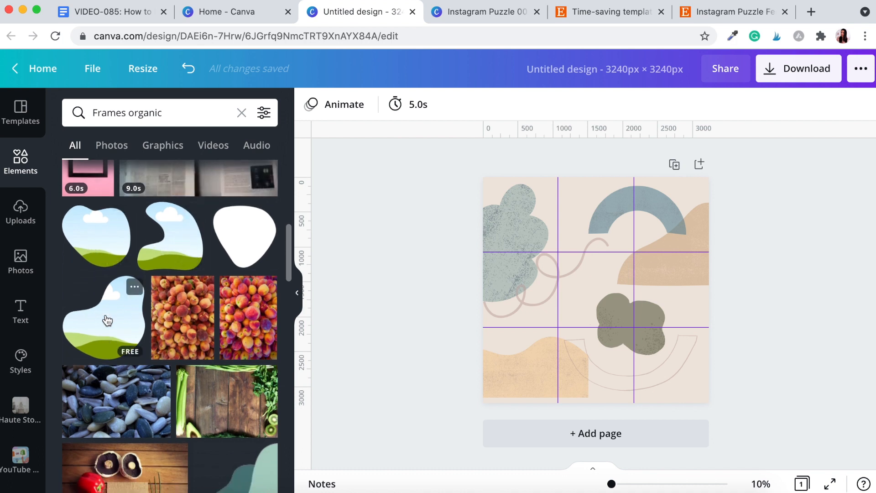
scroll(216, 379, down, 5)
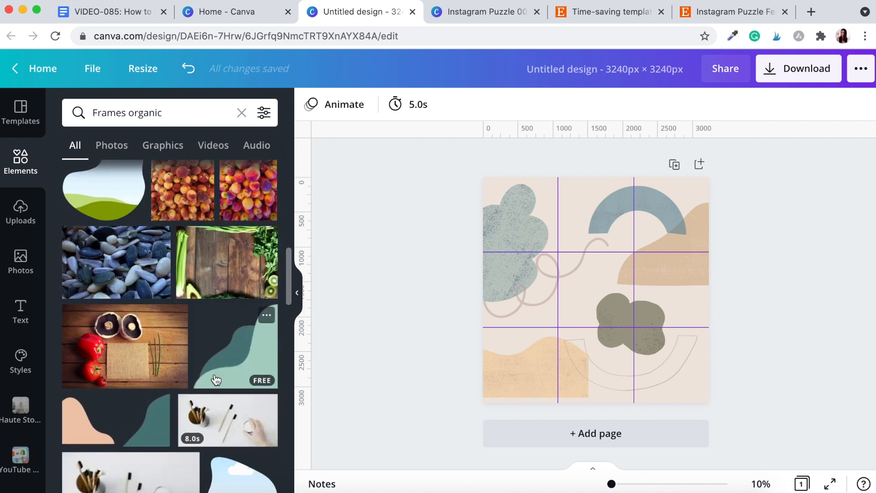
scroll(217, 380, down, 1)
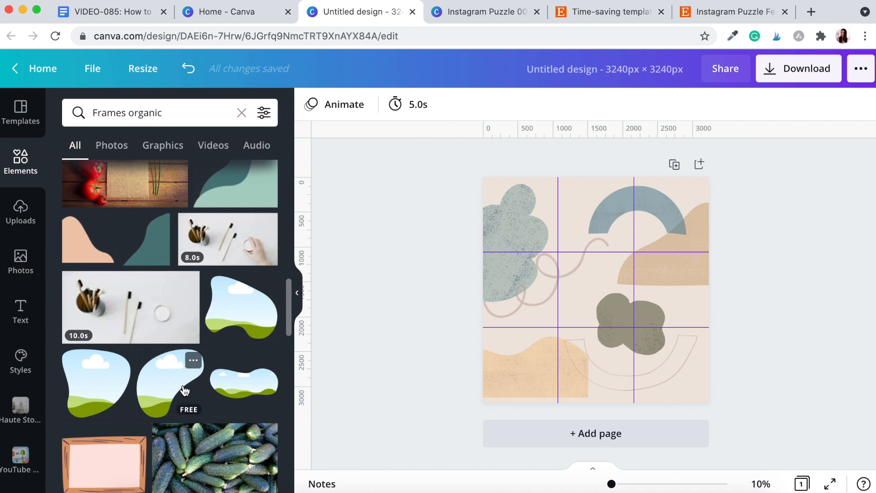
click(104, 389)
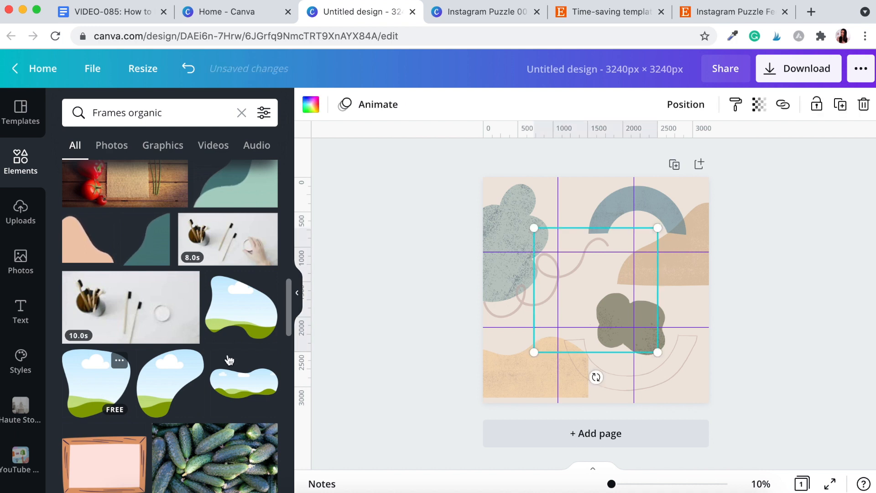
drag(548, 239, 582, 276)
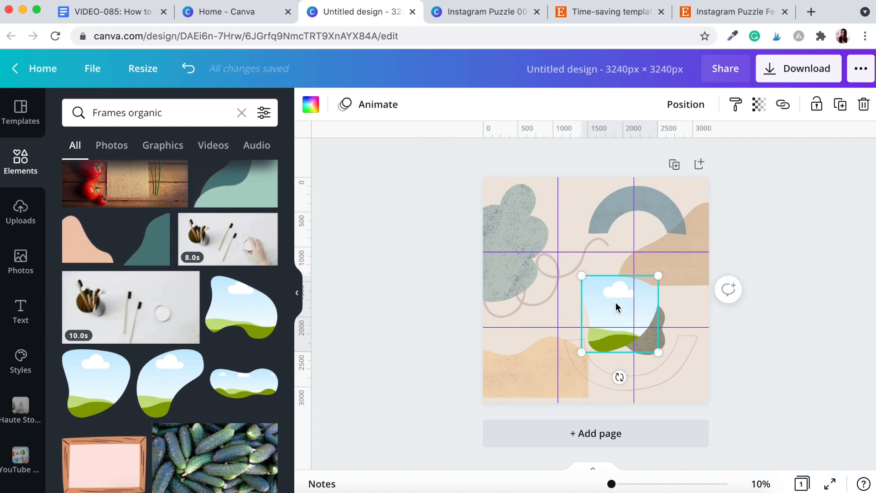
mouse_move(521, 213)
mouse_down()
mouse_move(511, 204)
mouse_move(516, 209)
mouse_up()
drag(558, 254, 522, 225)
drag(554, 251, 551, 245)
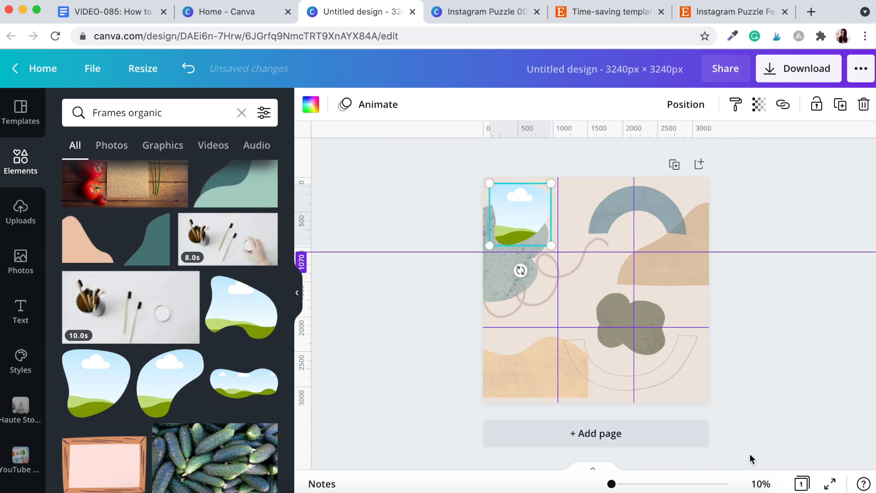
click(761, 485)
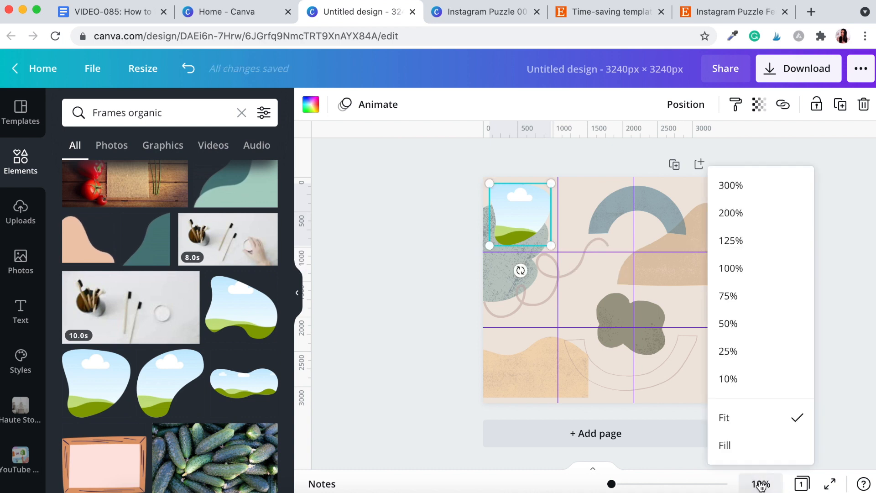
click(754, 358)
scroll(535, 298, up, 3)
scroll(536, 298, left, 1)
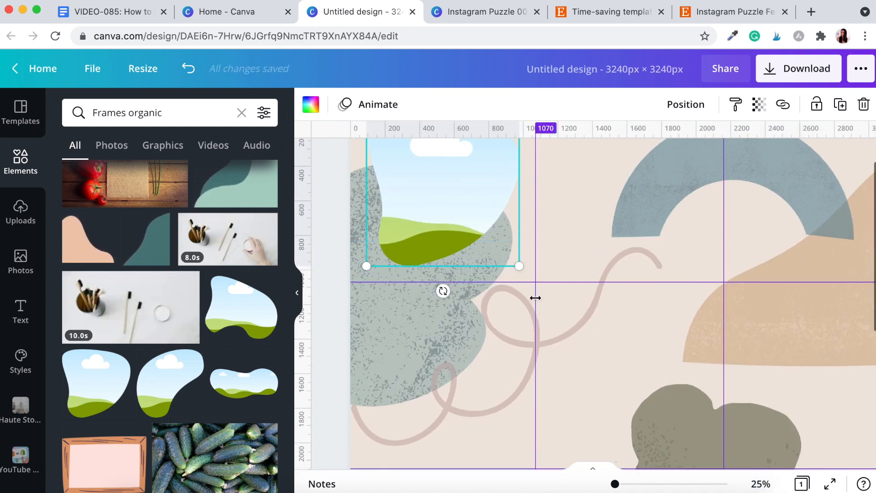
scroll(464, 260, up, 3)
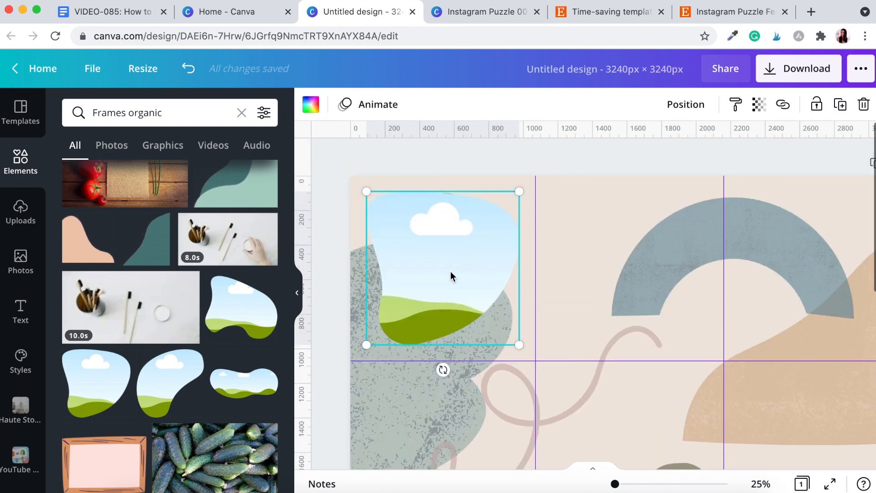
drag(451, 291, 451, 270)
Add the wavy-bottomed organic photo frame and size it to fit inside the top-right post.
click(244, 316)
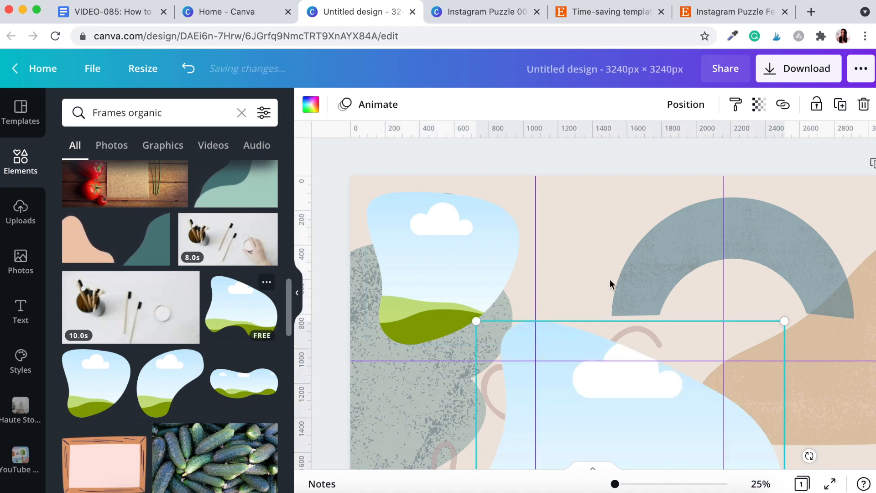
scroll(610, 280, right, 2)
drag(558, 380, 644, 274)
drag(737, 297, 747, 266)
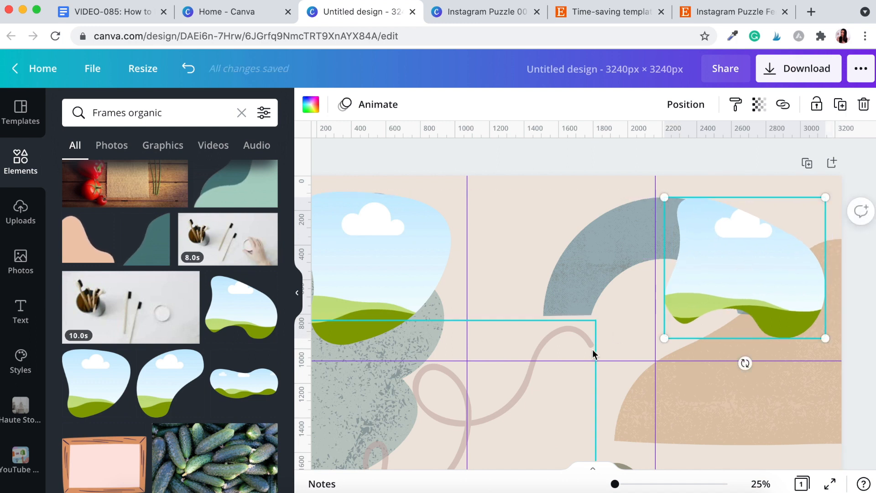
scroll(592, 349, down, 4)
scroll(592, 349, up, 3)
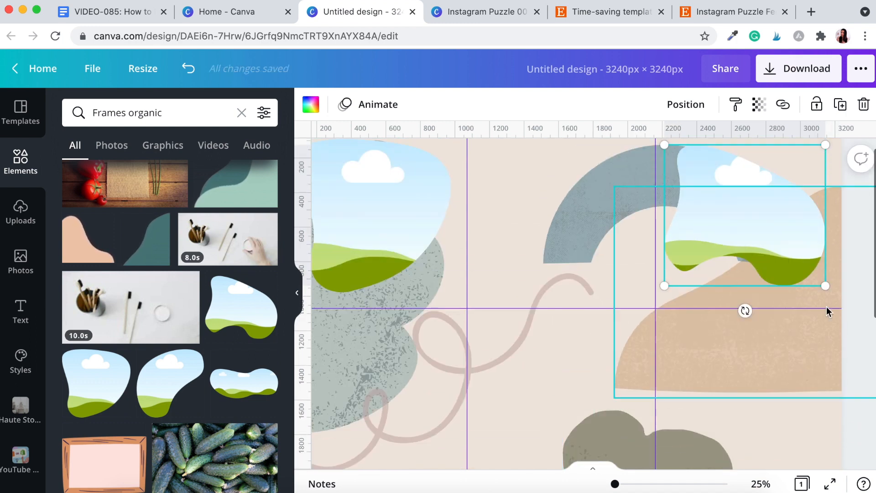
drag(827, 289, 836, 295)
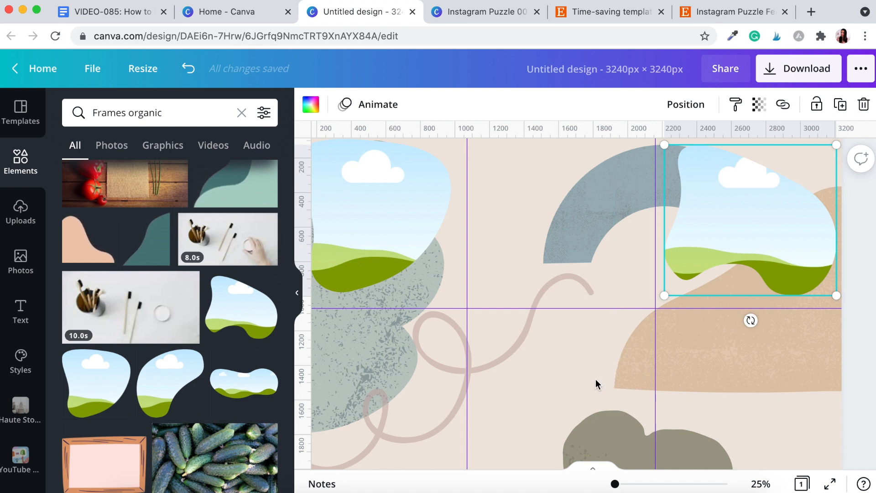
Add differently shaped organic photo frames to the centre, bottom-left and bottom-right posts.
scroll(554, 376, down, 5)
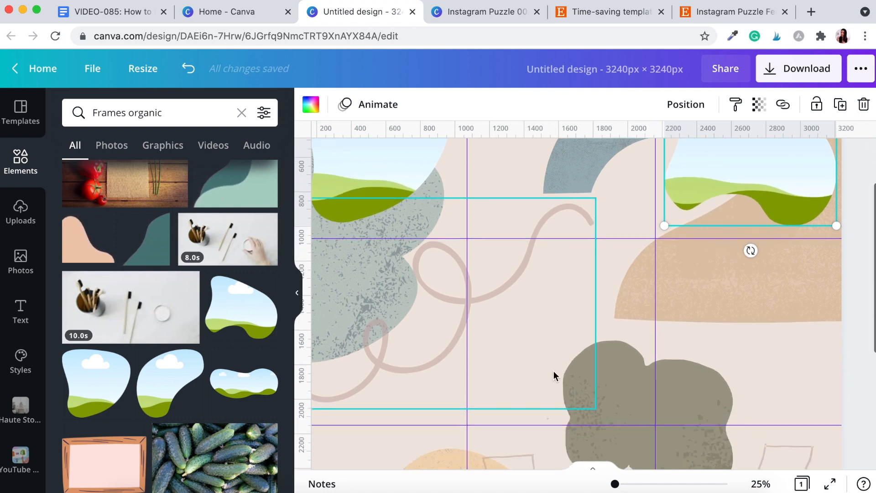
scroll(554, 370, left, 3)
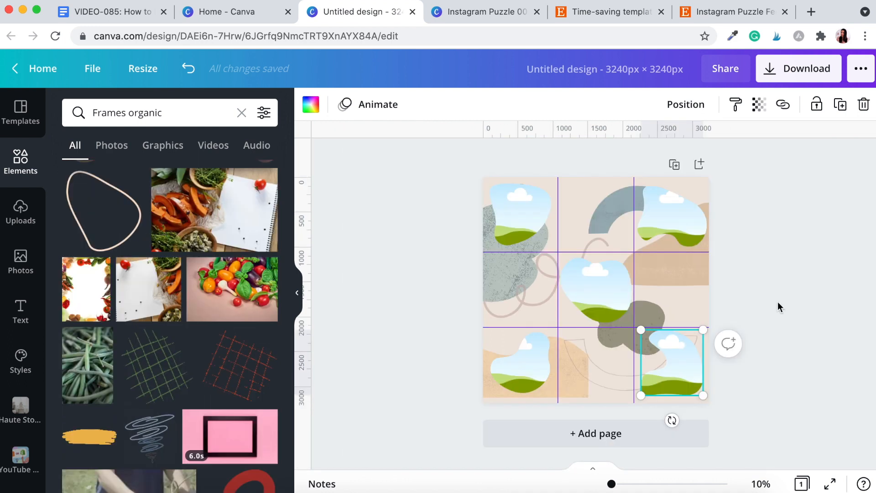
click(778, 302)
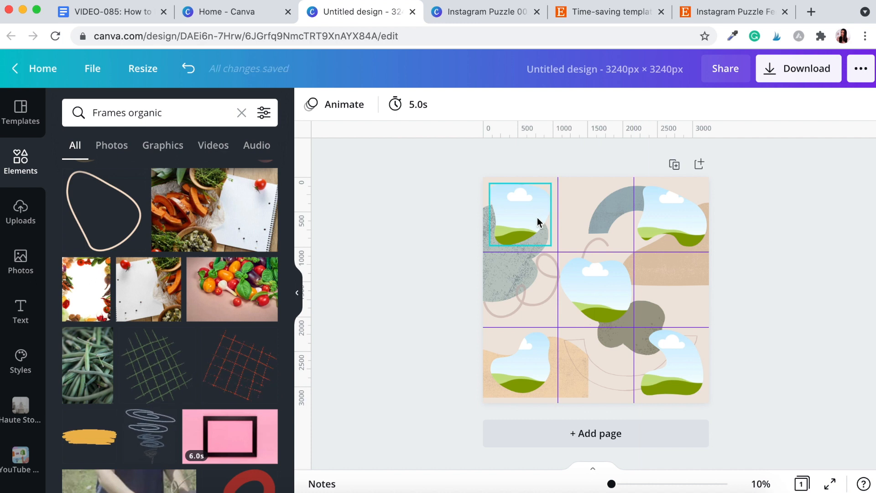
Shrink the blue arch between the top-middle and top-right posts to about 1,114 by 558 px.
click(608, 215)
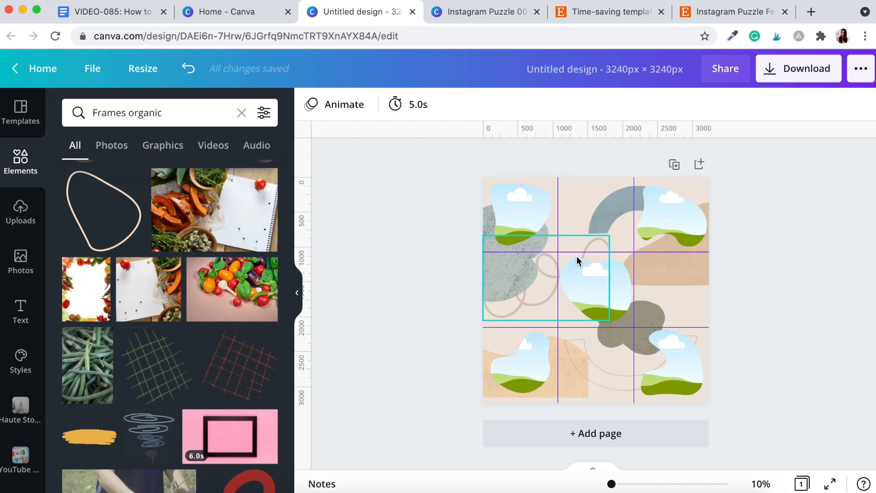
click(615, 211)
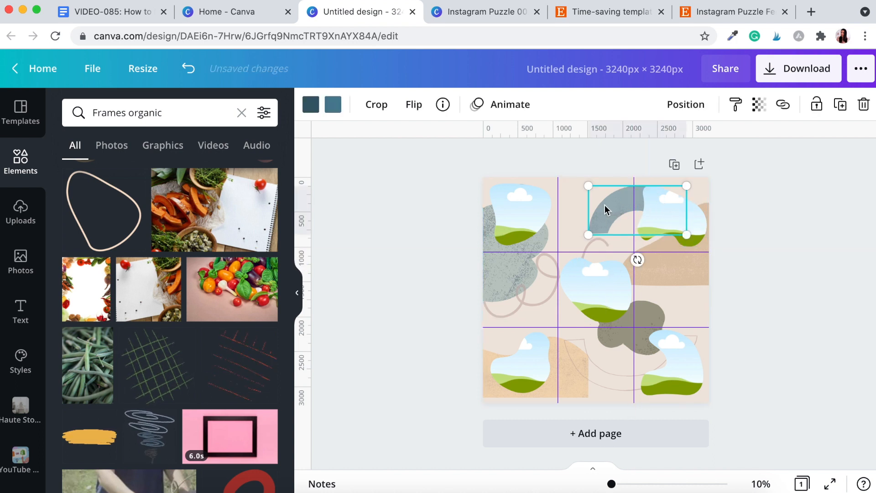
drag(603, 205, 607, 235)
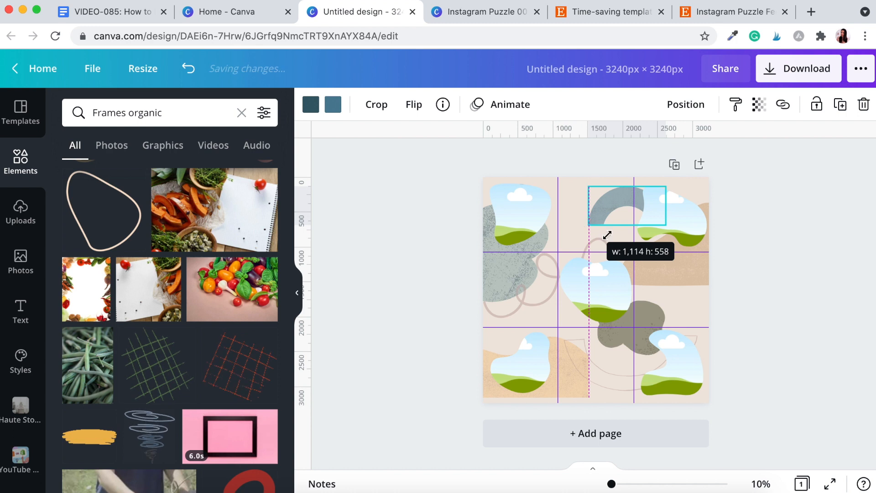
drag(595, 313, 596, 312)
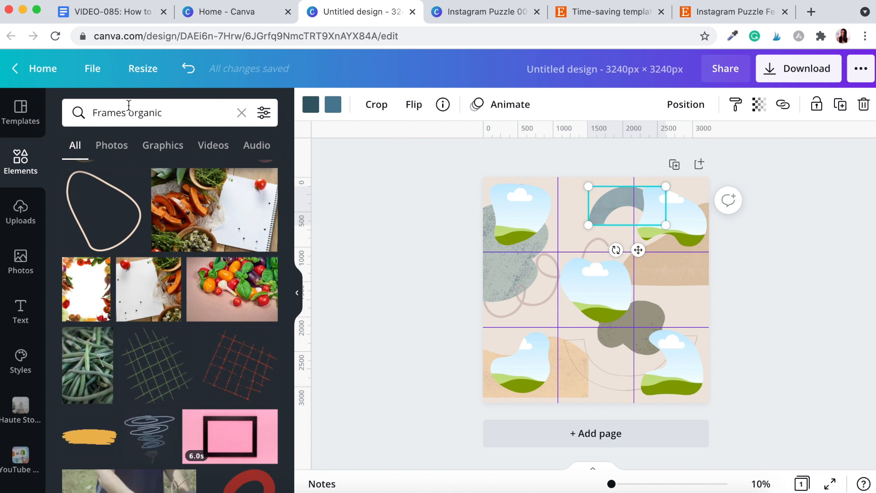
Clear the organic frame search and browse the trending pictures in the photo library.
click(243, 114)
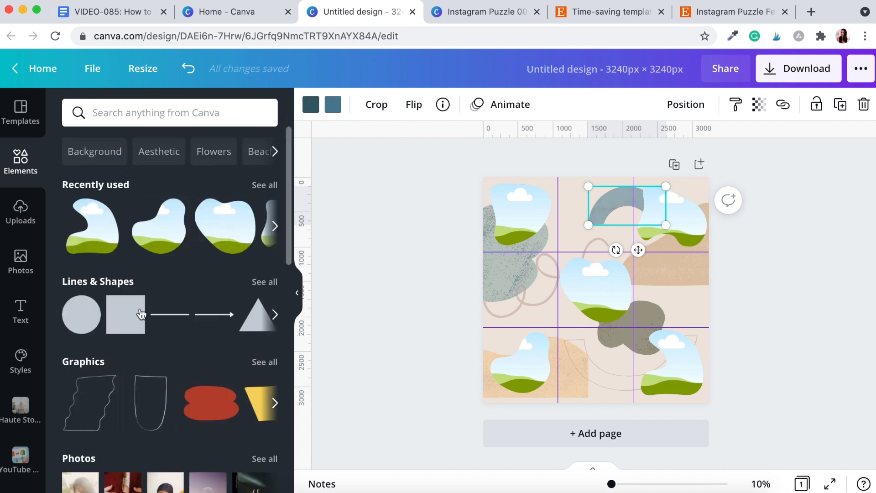
scroll(141, 309, down, 4)
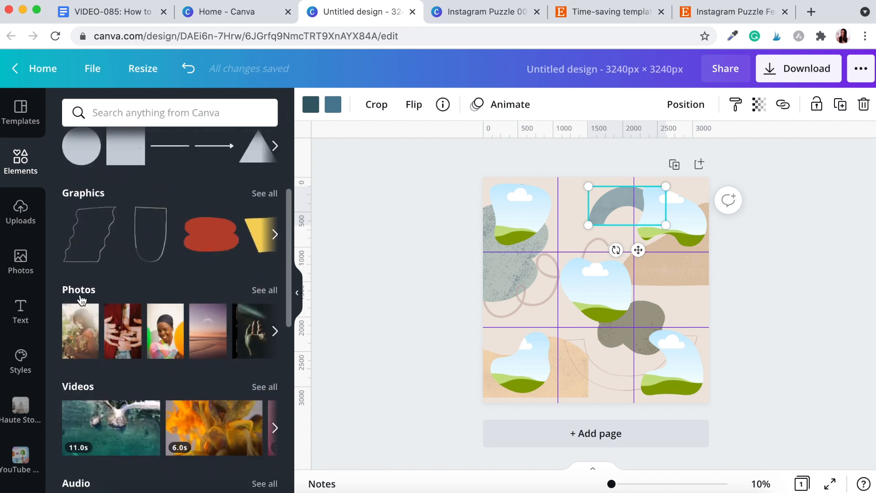
click(80, 299)
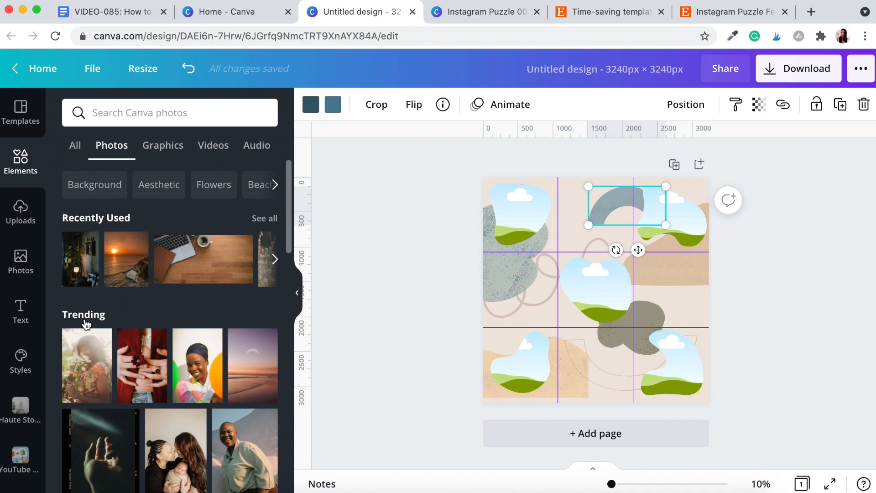
scroll(117, 385, down, 4)
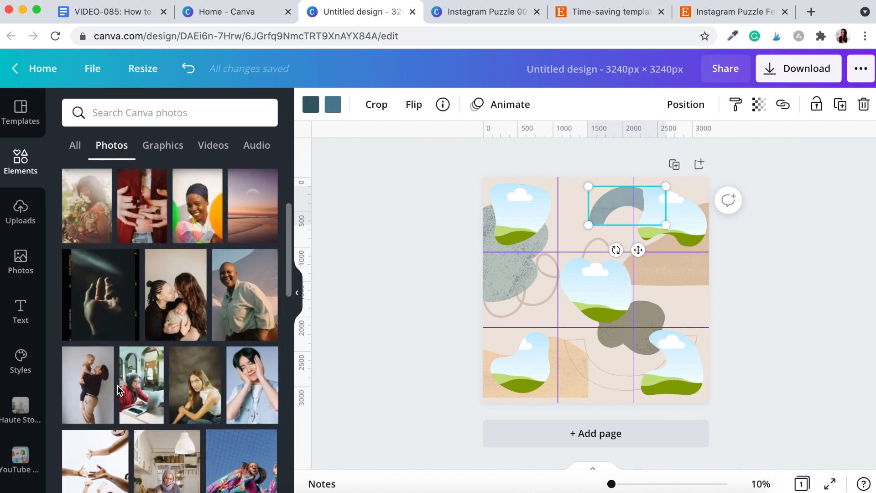
scroll(117, 385, up, 2)
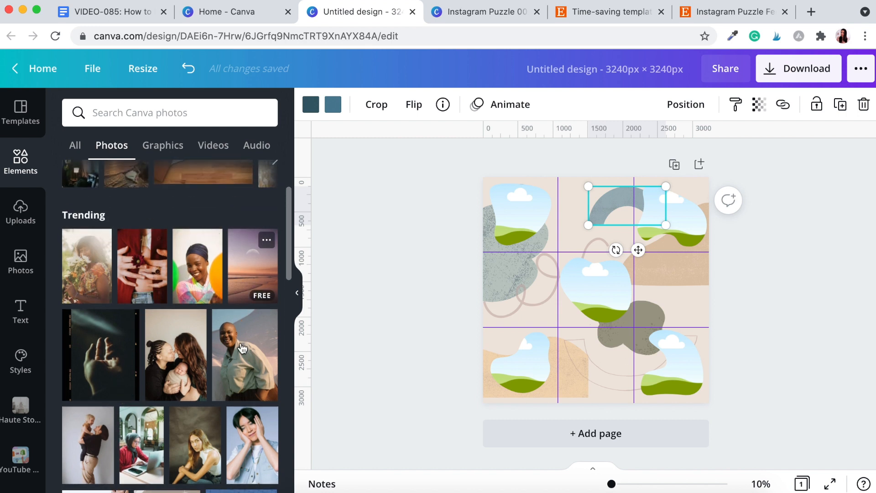
scroll(121, 372, down, 3)
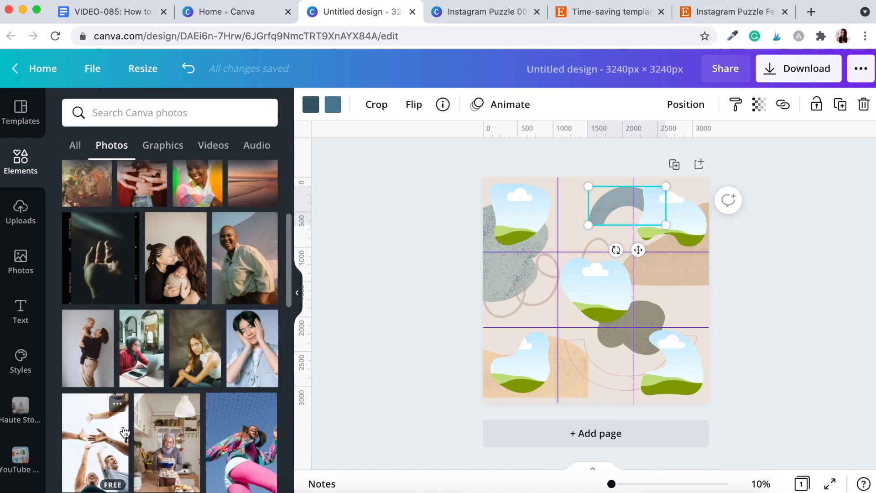
Find the beige still-life photo of bottles and bowls in the brand collection and place it in the top-left post's organic frame.
scroll(202, 283, down, 5)
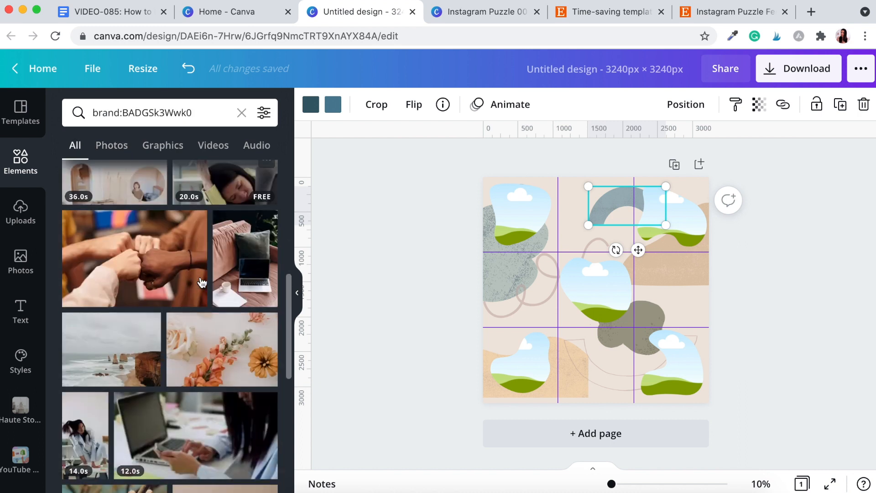
scroll(202, 283, down, 10)
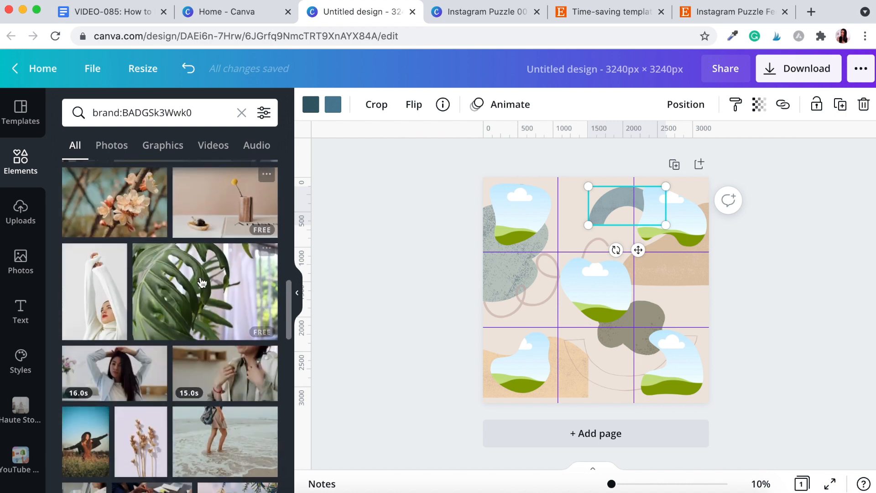
scroll(202, 283, down, 5)
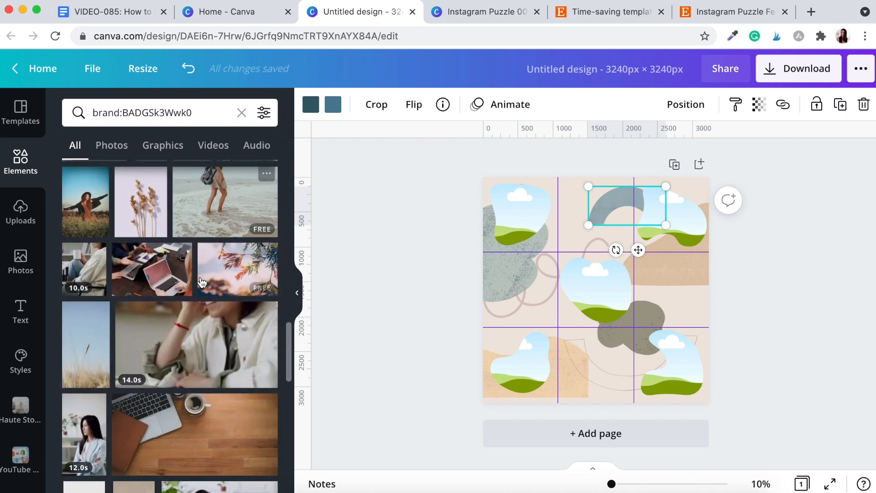
scroll(202, 283, down, 5)
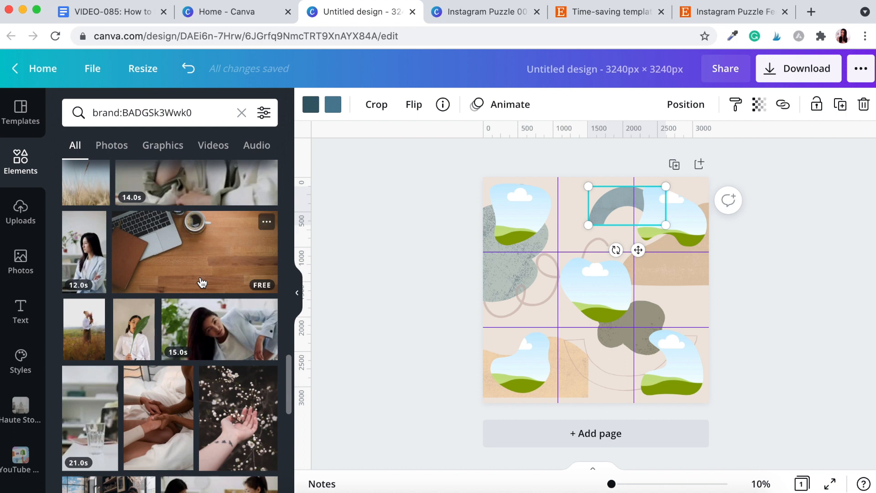
scroll(202, 283, down, 6)
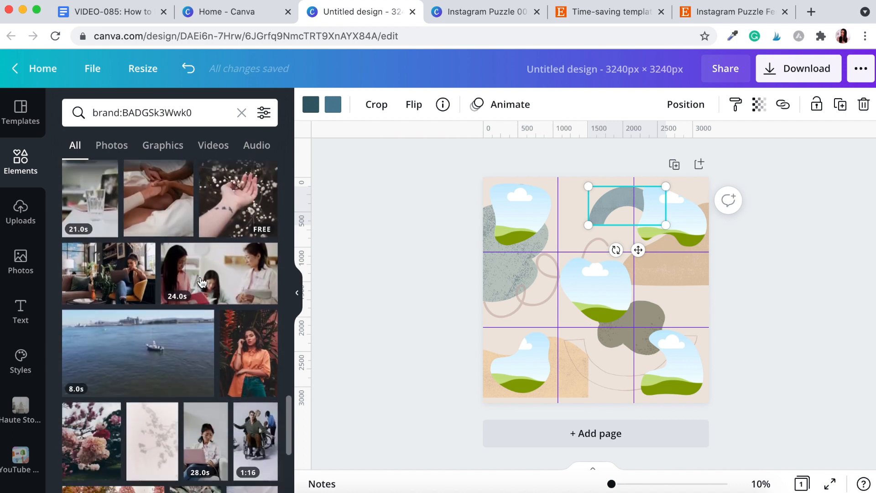
scroll(202, 283, down, 7)
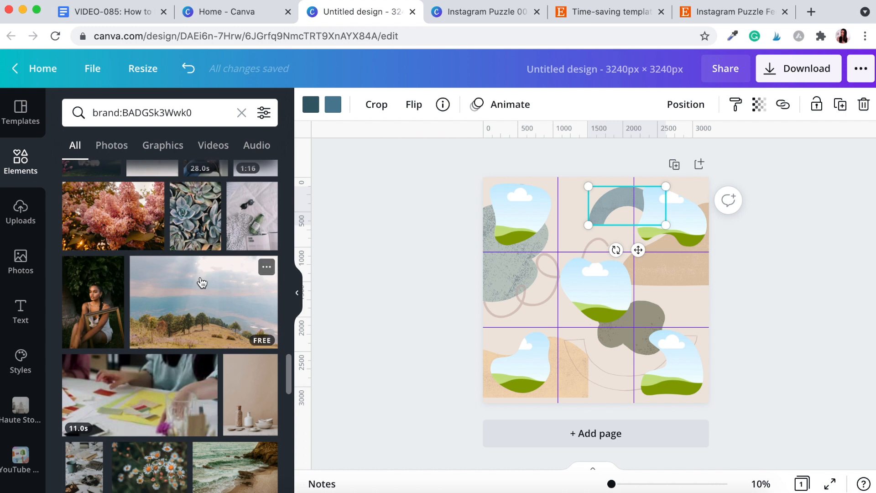
scroll(194, 316, down, 3)
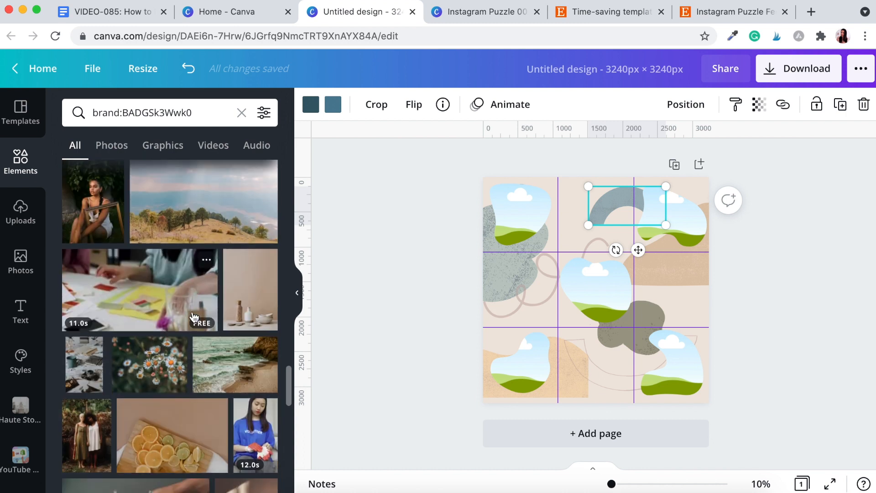
drag(249, 316, 518, 188)
double_click(513, 217)
click(399, 215)
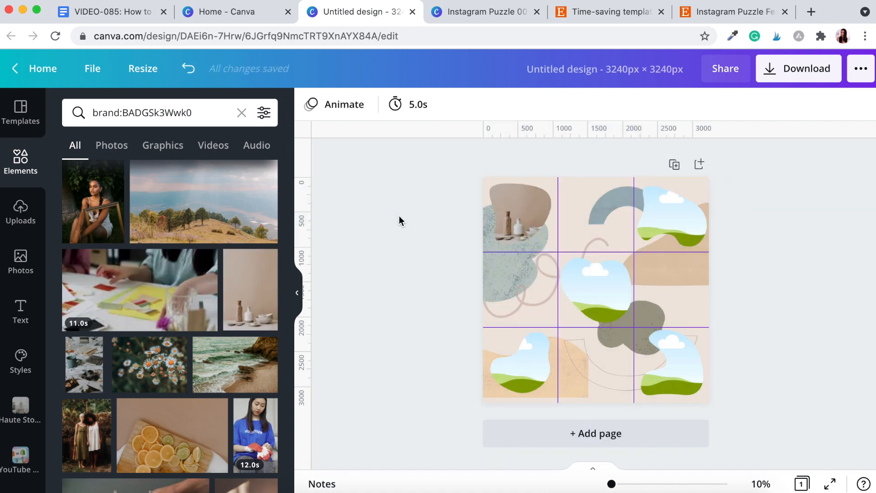
Enlarge the bottle photo within its organic frame and shift it so the bottles and bowls fill the shape.
click(519, 214)
double_click(519, 214)
drag(551, 153, 596, 123)
drag(525, 220, 506, 219)
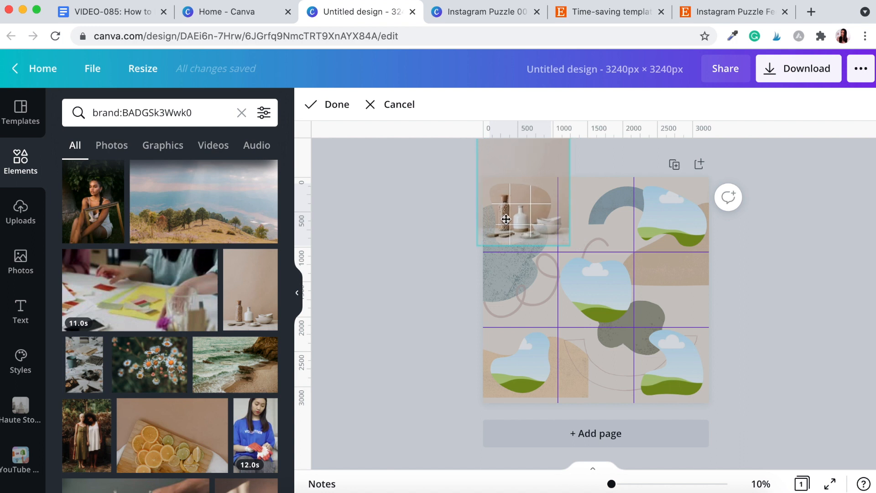
click(391, 252)
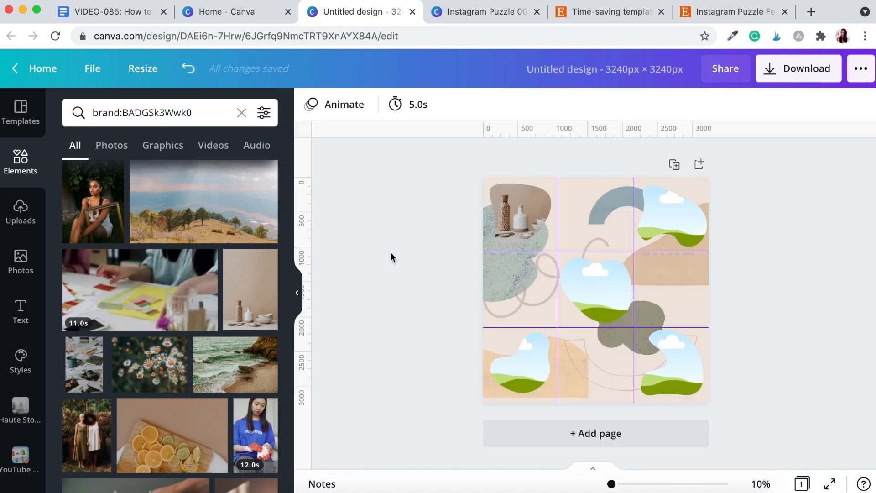
Fill the remaining four frames with neutral photos: a woman, dried grass in a vase, a building, and a cup on books.
scroll(199, 385, down, 10)
scroll(200, 389, down, 5)
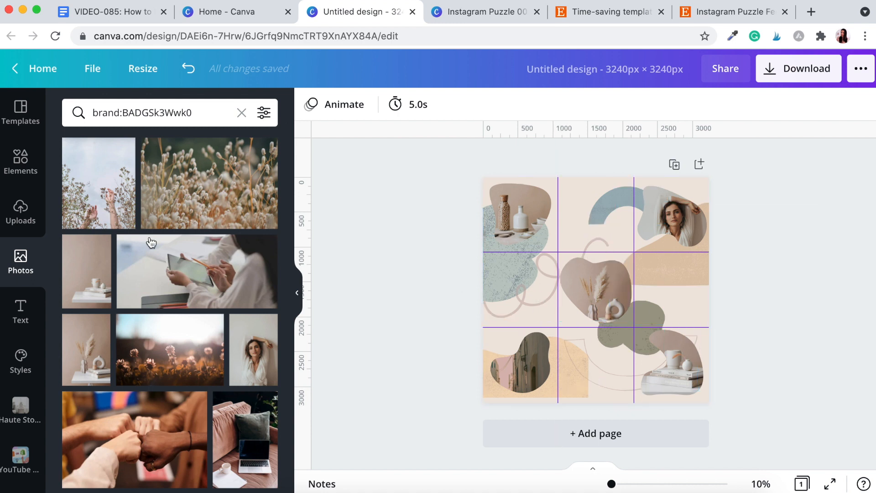
Add the recently used boyfriend-quote text combination, enlarge it and position it within the top-middle post.
click(22, 318)
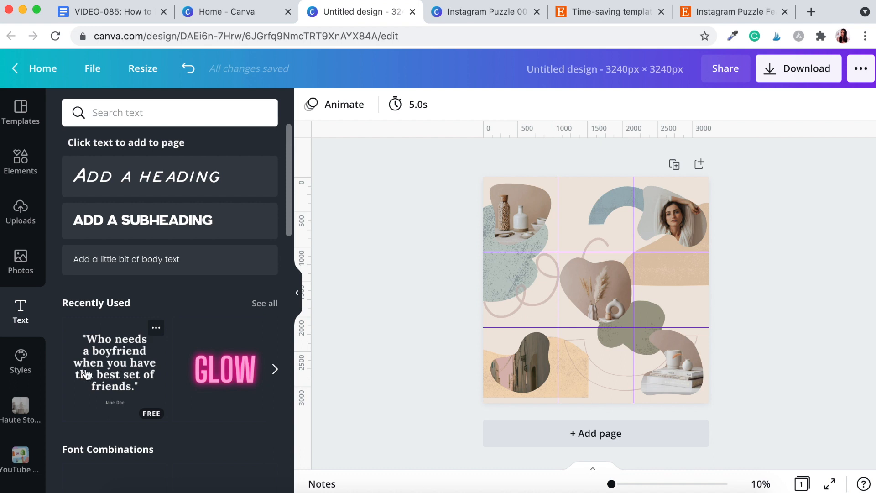
click(120, 365)
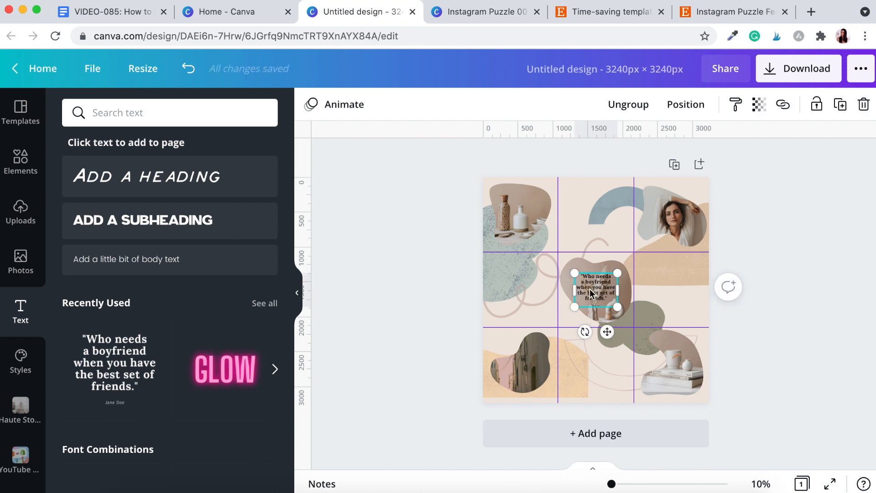
click(591, 292)
drag(591, 292, 634, 239)
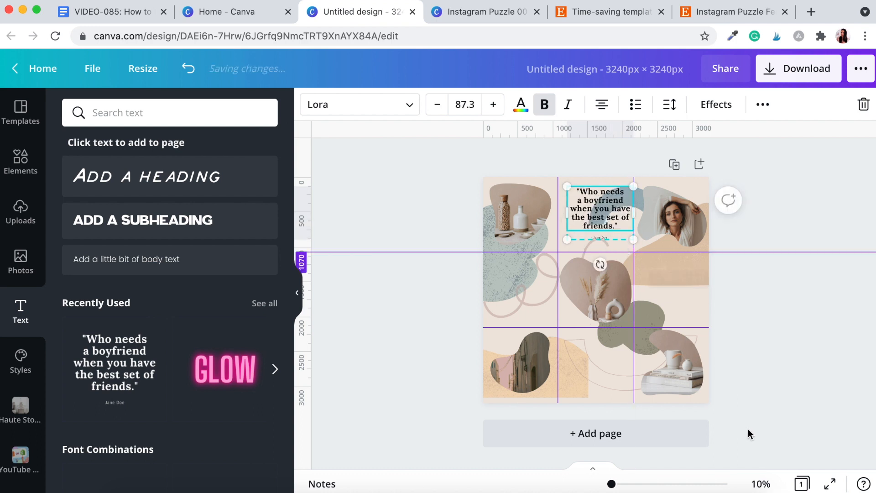
click(760, 484)
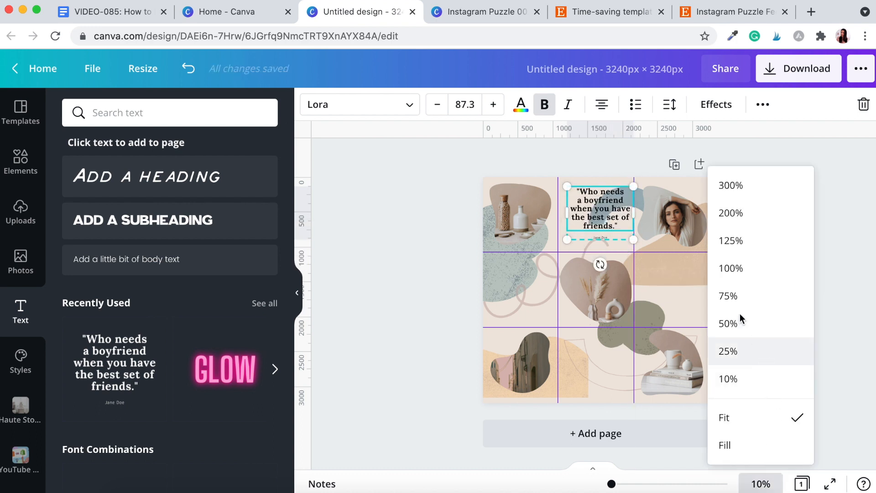
click(730, 351)
scroll(604, 182, up, 4)
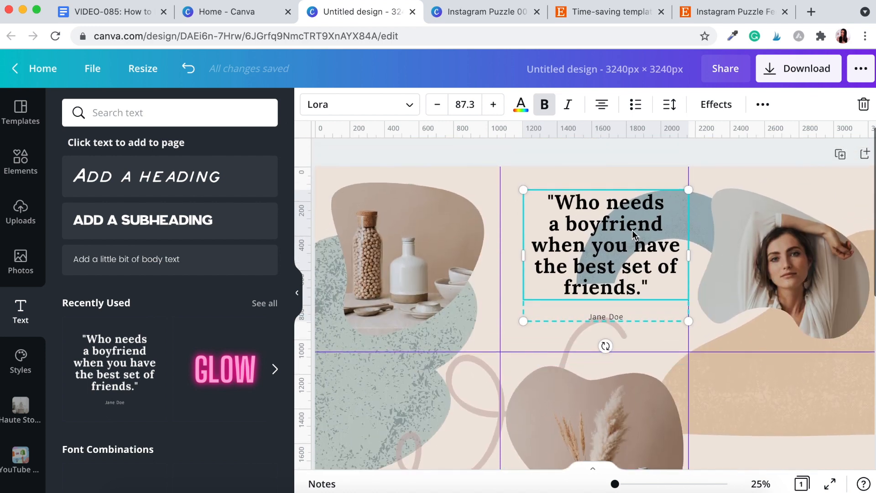
drag(617, 246, 619, 240)
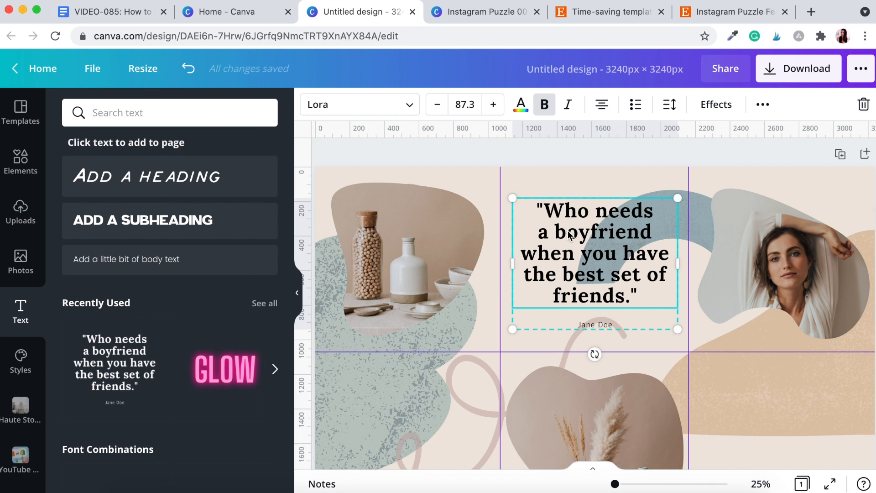
Replace the wording inside the quotation marks with "Add in your quote or caption here".
double_click(579, 221)
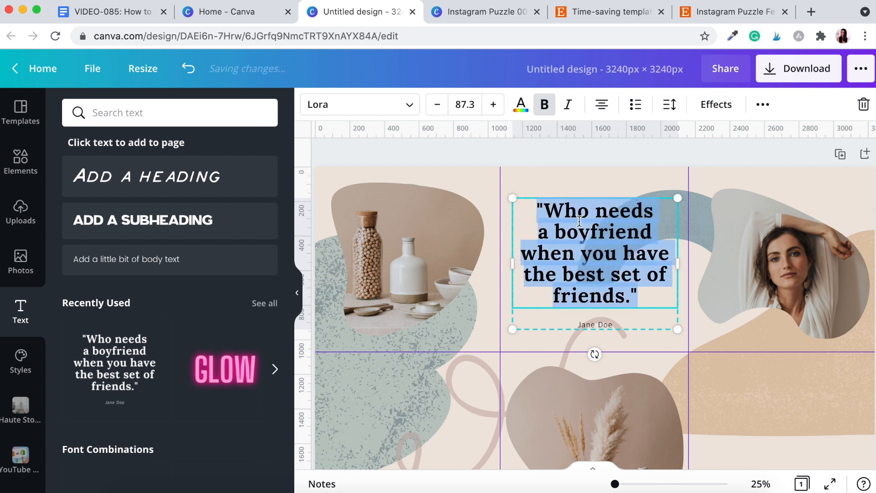
click(550, 210)
drag(548, 210, 631, 296)
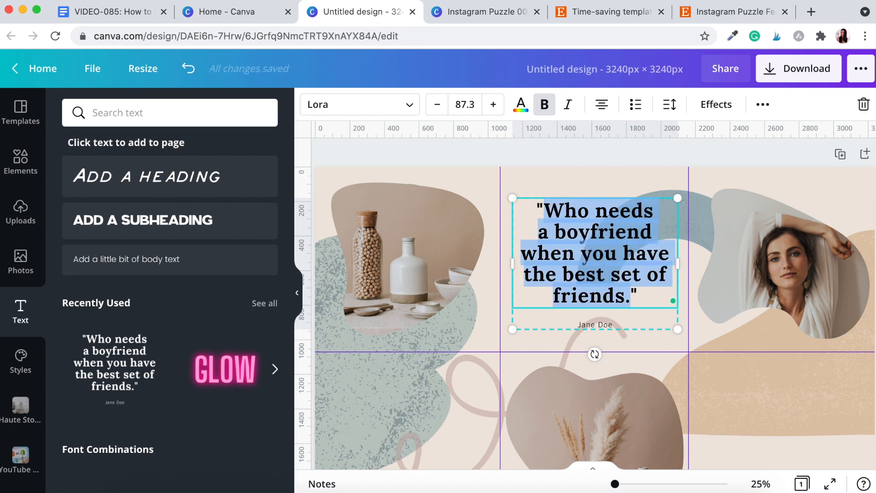
text(Add in your quote)
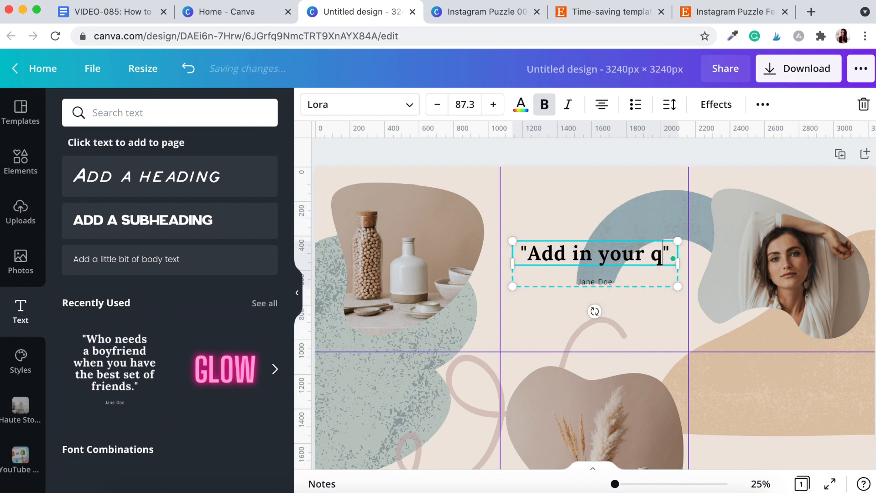
text( or)
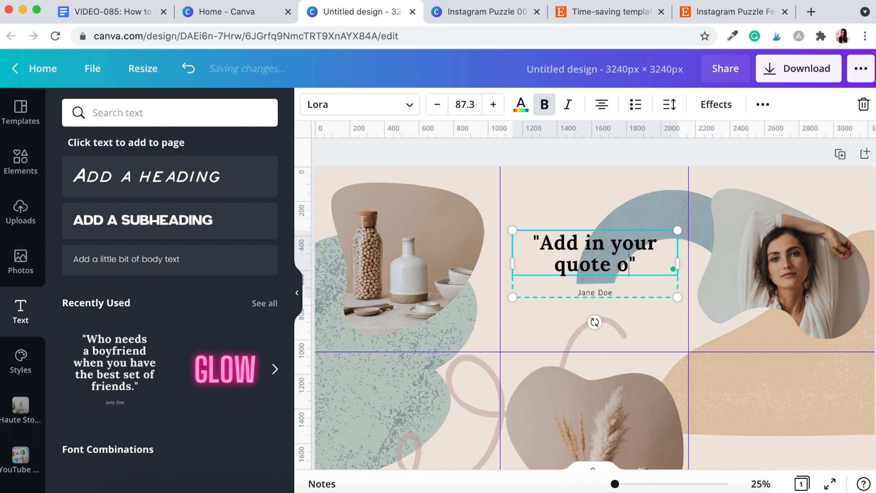
text( ca)
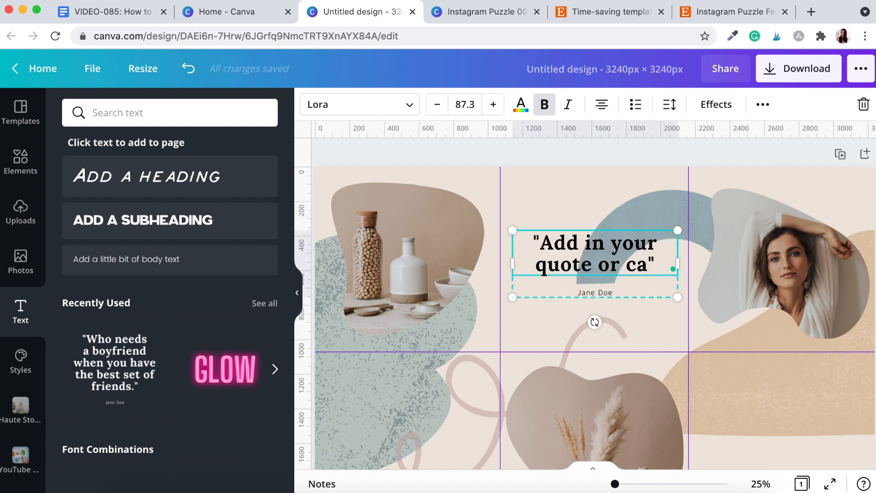
text(ption here)
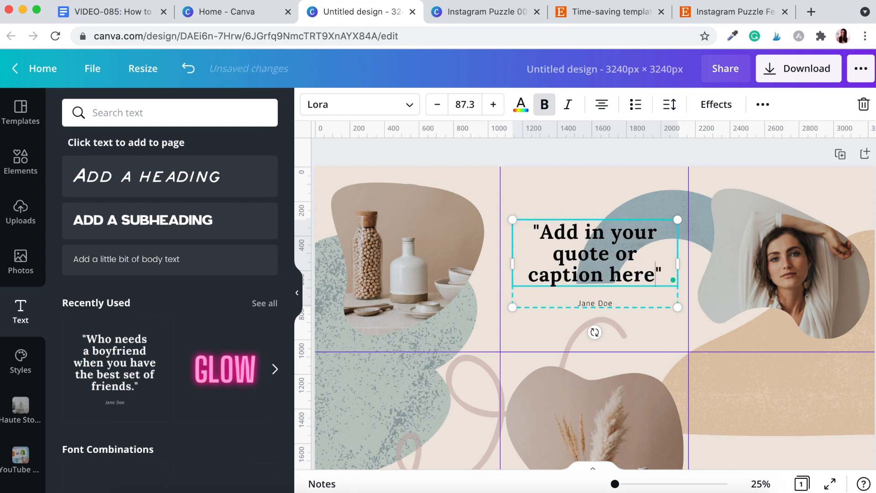
Replace the attribution beneath the quote with the placeholder "Client Name".
double_click(621, 302)
text(C)
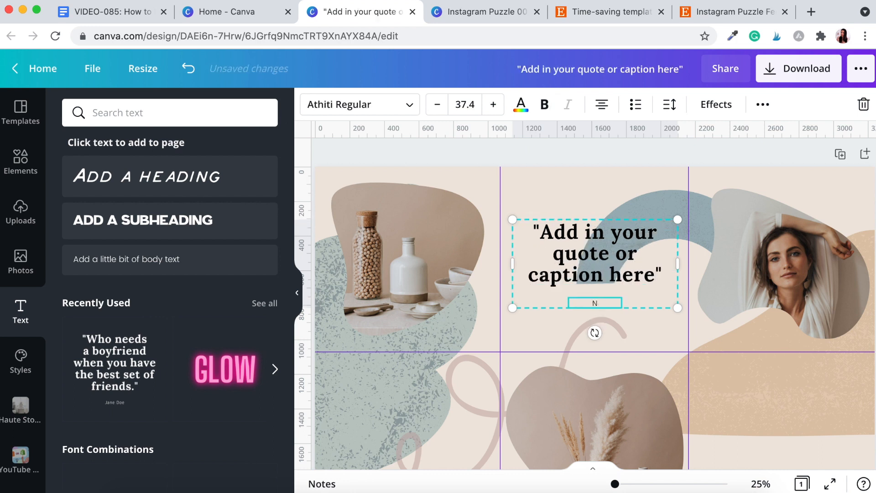
text(lient Name)
Change the word "caption" to "testimonial" in the top-middle post's placeholder quote.
click(592, 276)
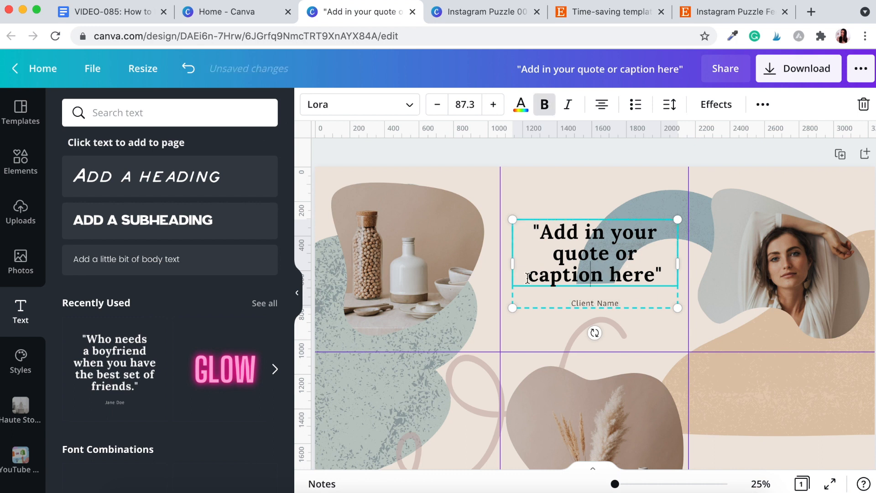
double_click(602, 277)
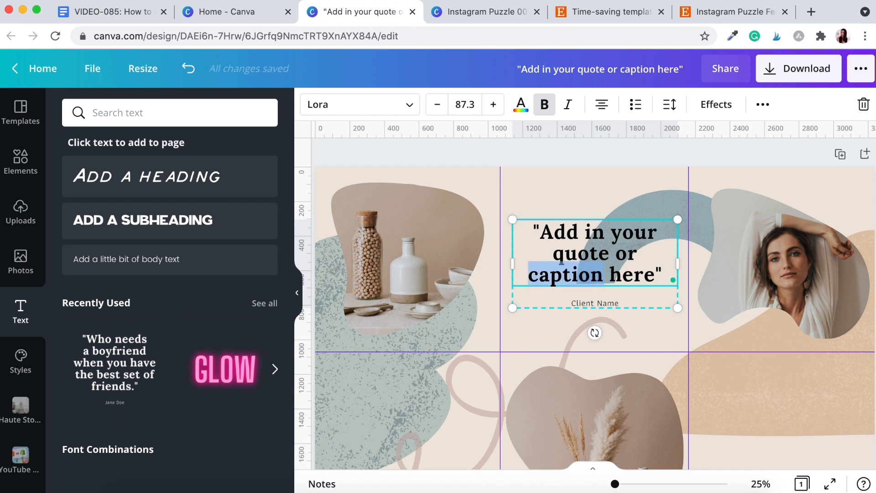
text(testimoni)
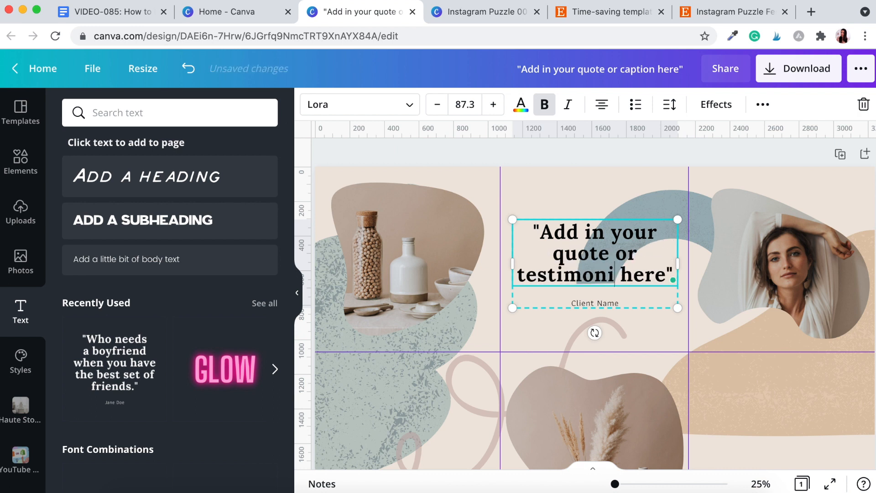
text(al)
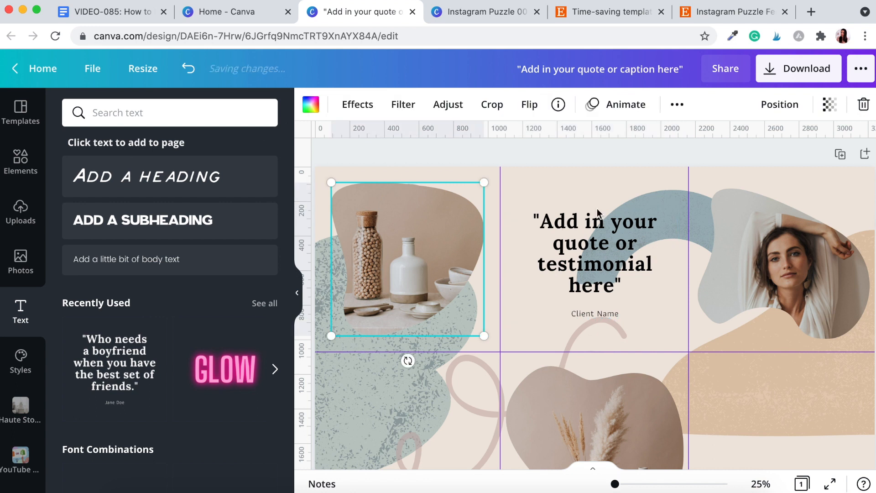
click(607, 240)
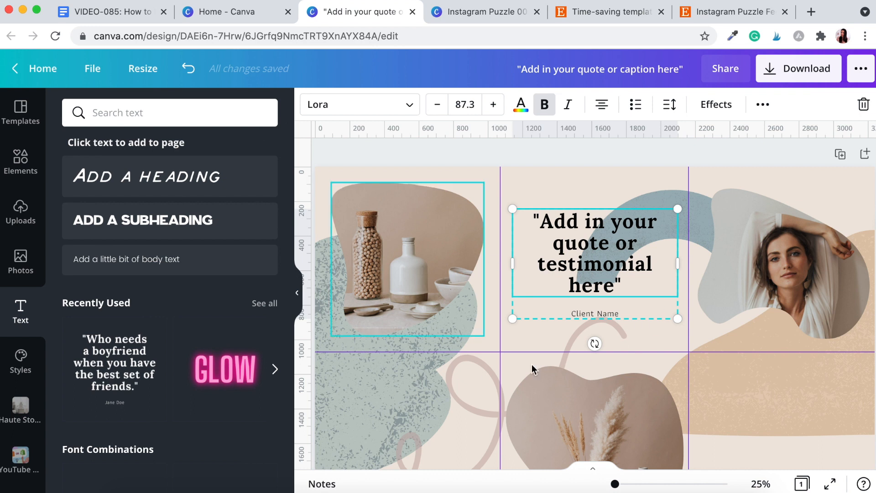
Recolour the top-middle quote navy and its client name dark green from the Creative Template Co. palette.
click(520, 111)
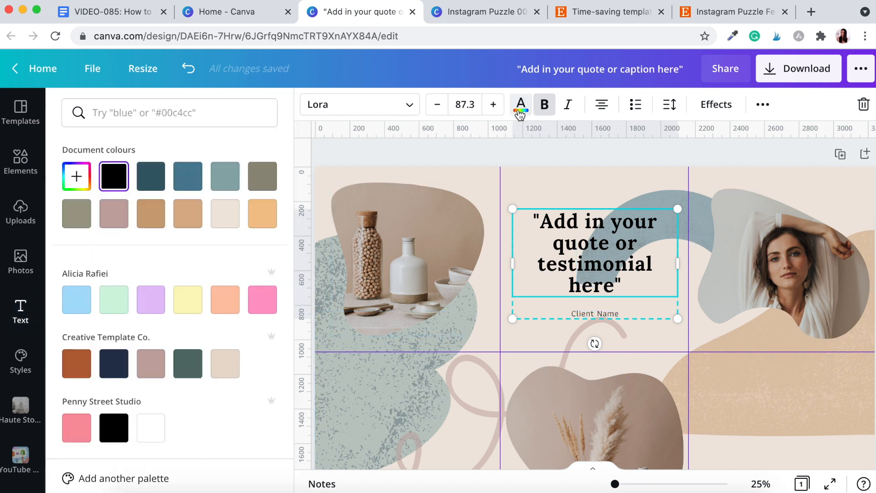
click(113, 365)
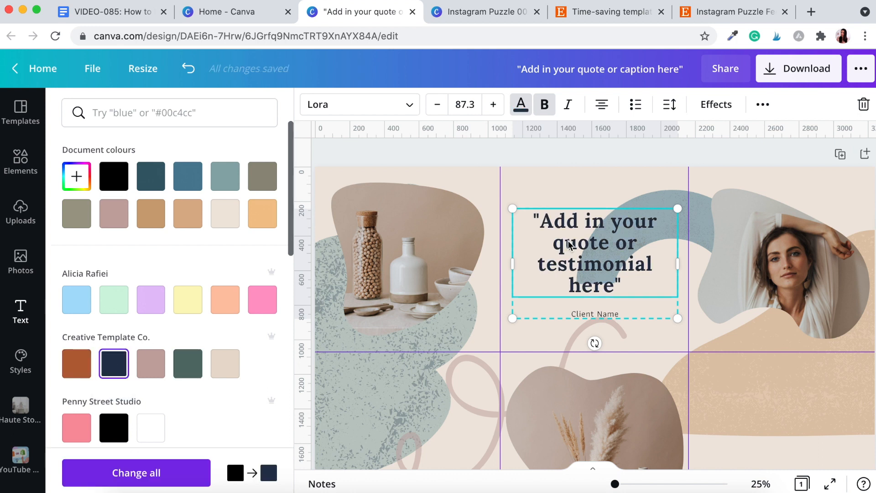
click(587, 316)
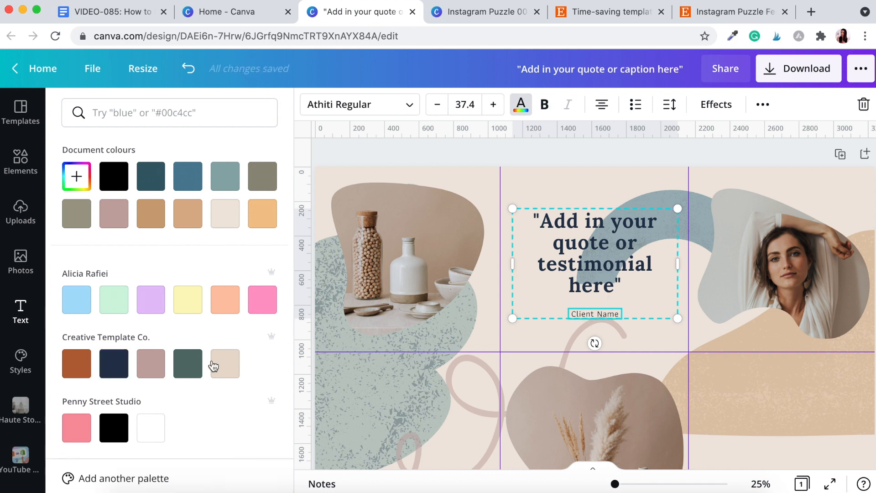
click(150, 365)
click(188, 364)
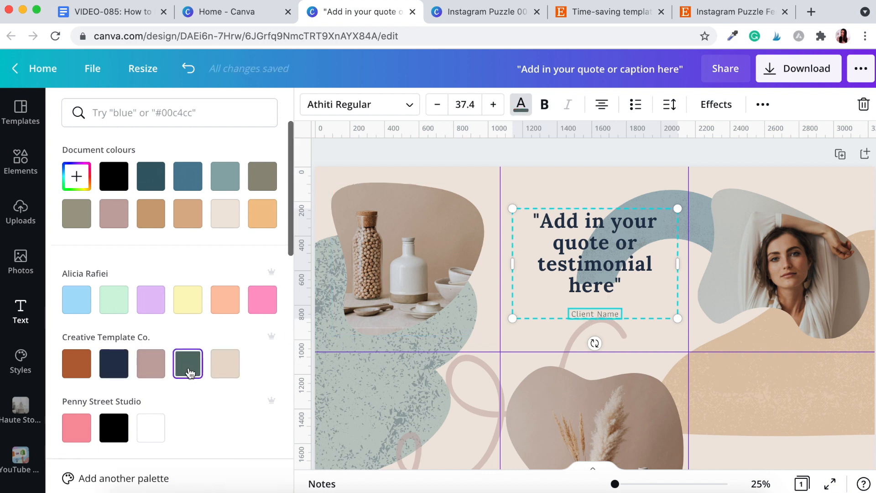
click(715, 300)
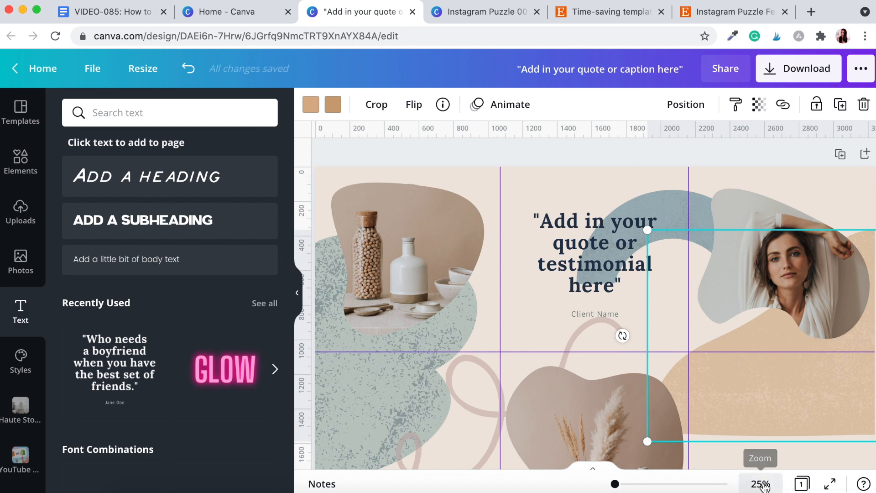
Increase the font size of the top-middle placeholder quote to 99.3.
click(761, 485)
click(759, 420)
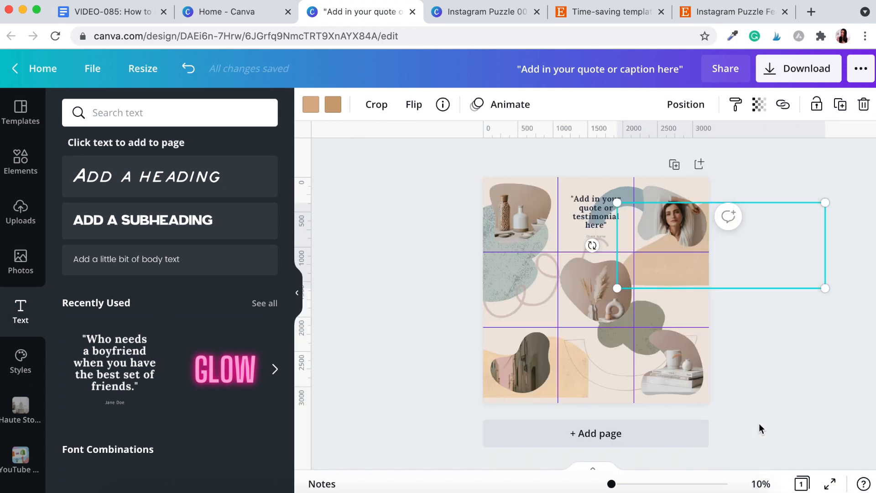
click(755, 340)
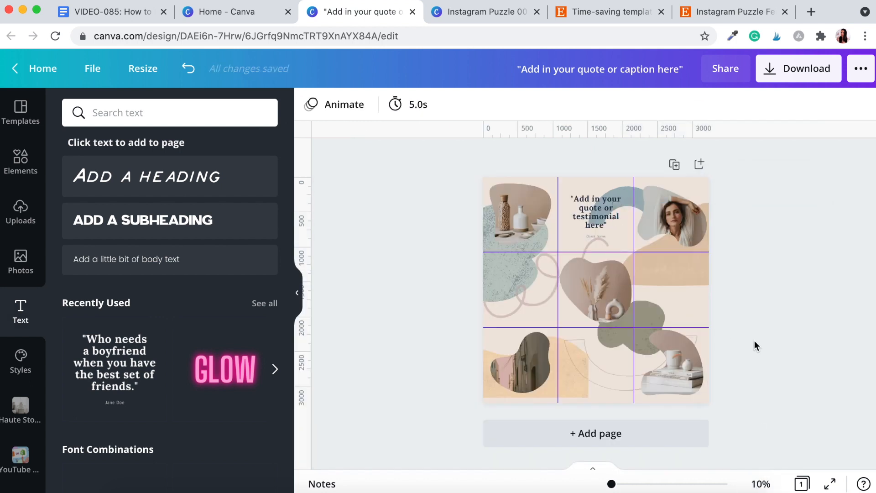
click(602, 218)
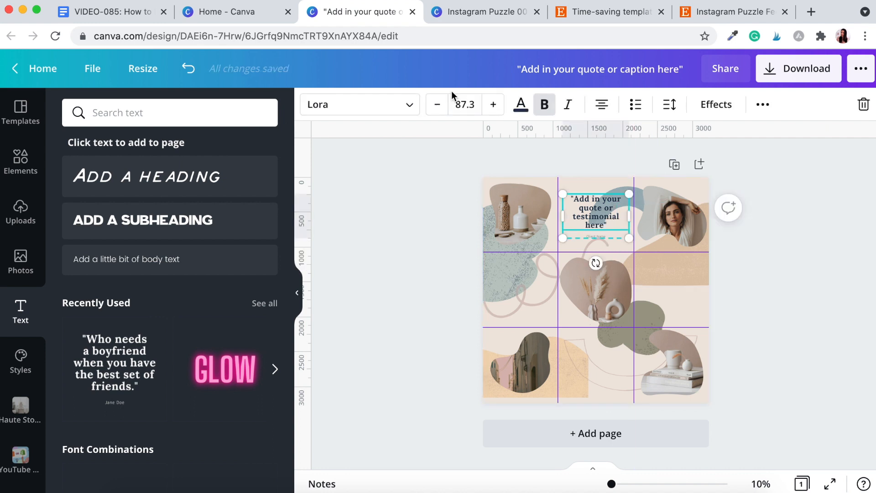
click(495, 105)
click(495, 105)
double_click(495, 105)
double_click(495, 106)
double_click(495, 106)
click(495, 105)
double_click(495, 105)
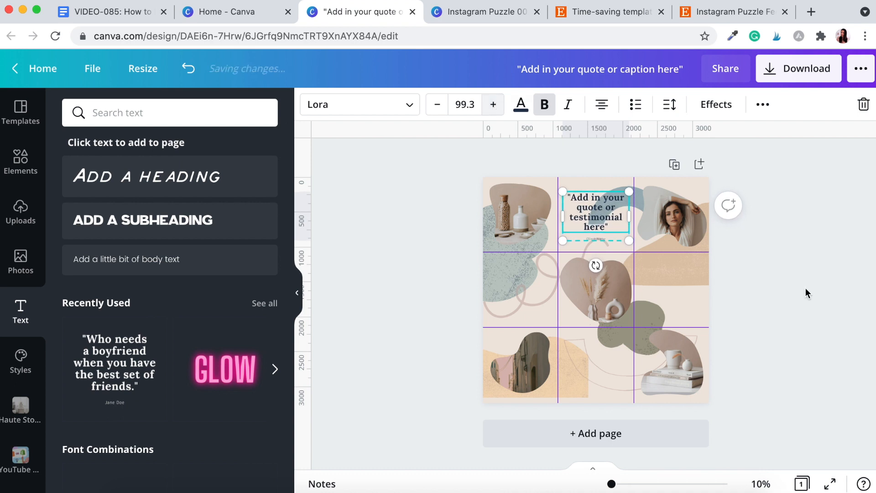
click(835, 314)
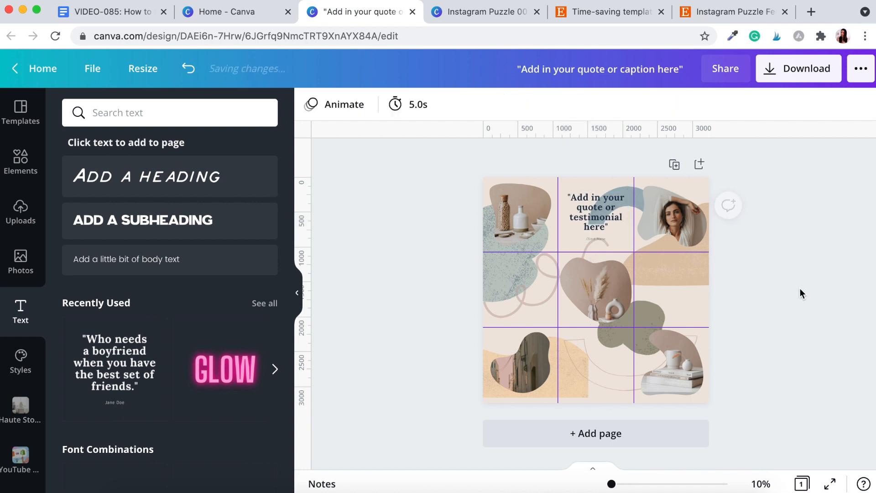
Duplicate the quote and client name group into the middle-right, middle-left and bottom-middle posts.
click(595, 217)
key(super+d)
drag(604, 212, 676, 286)
key(super+v)
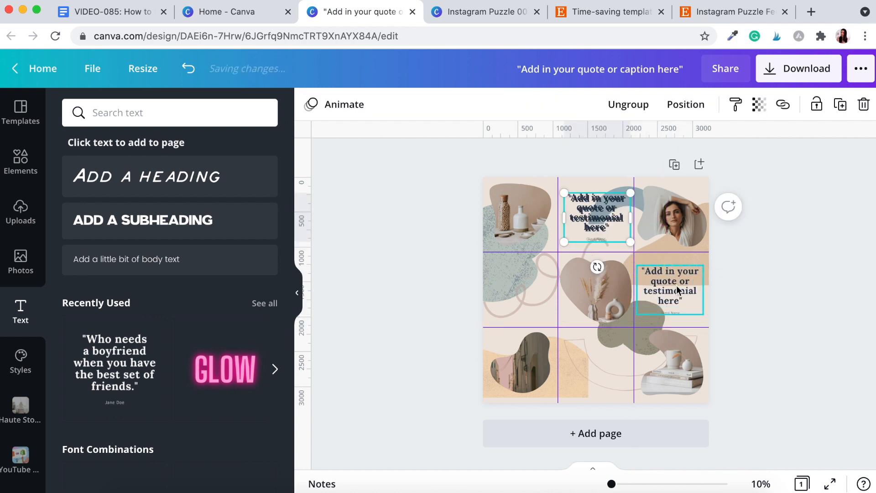
drag(607, 219, 528, 285)
click(571, 218)
drag(603, 220, 603, 371)
click(798, 340)
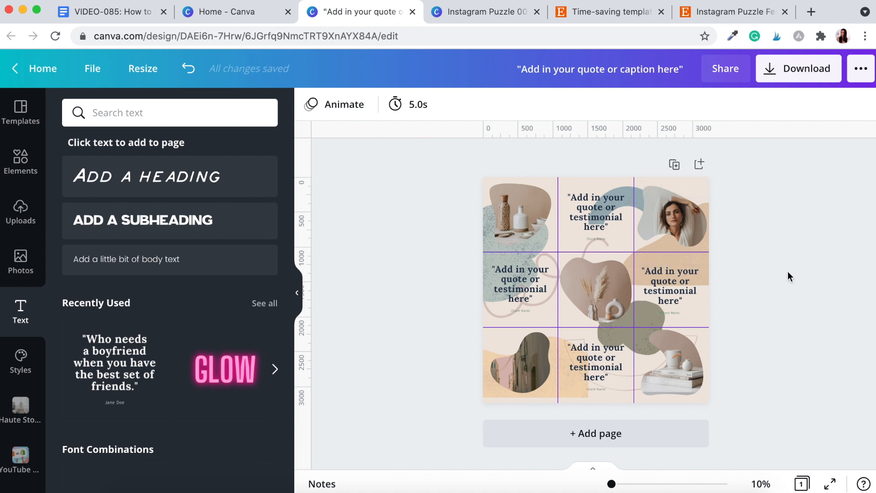
Duplicate the nine-post page as page 2 and compare the copy with the original.
click(674, 165)
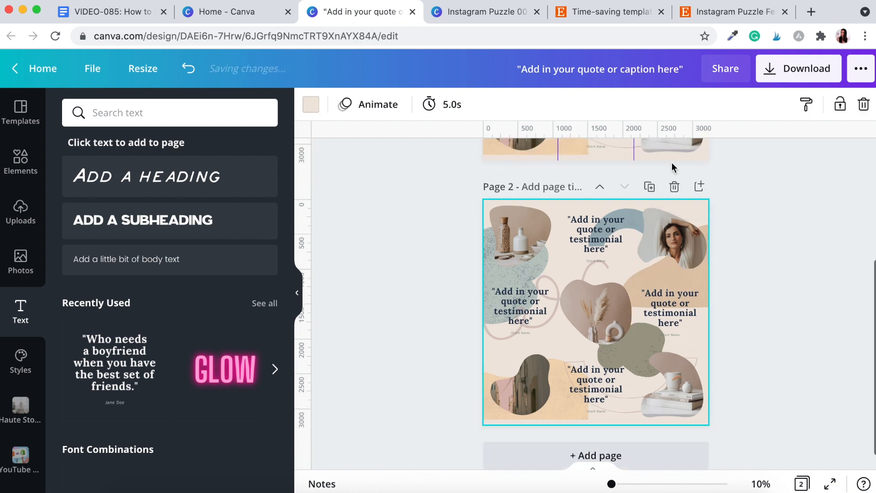
scroll(784, 211, up, 5)
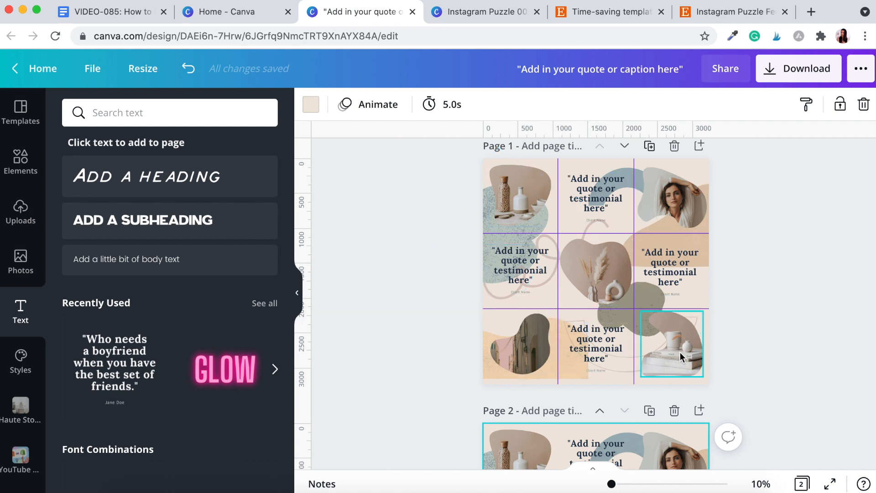
scroll(727, 359, down, 5)
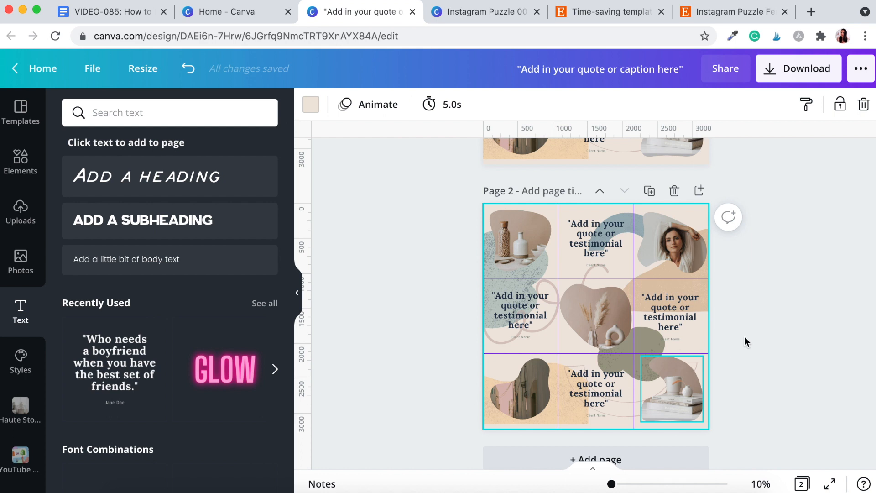
scroll(745, 336, up, 2)
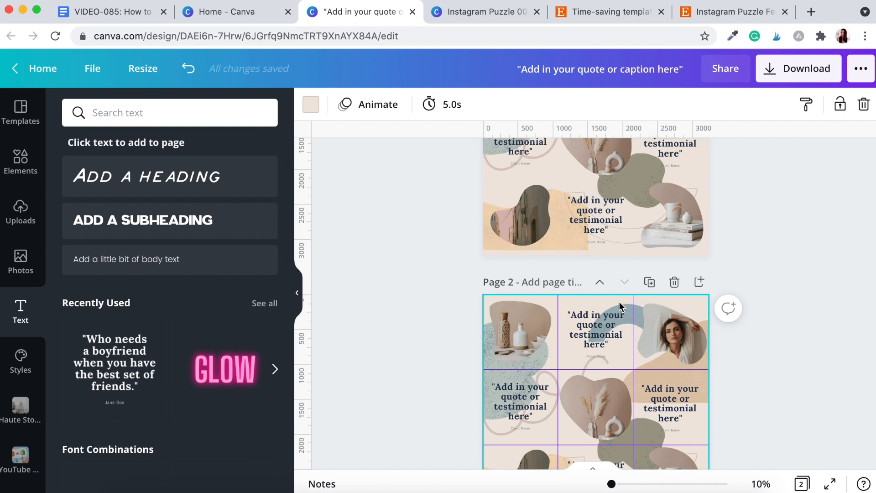
scroll(623, 319, down, 1)
scroll(624, 319, down, 3)
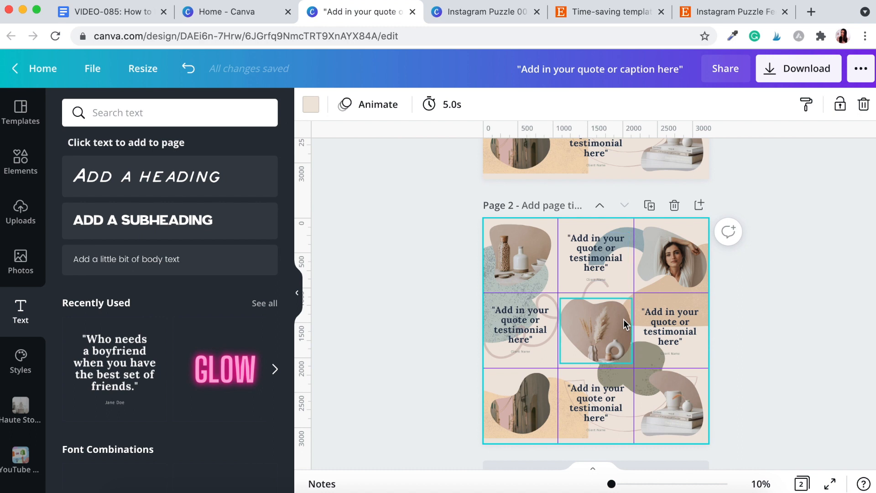
Delete the bottle photo and its frame from the top-left post on page 2.
click(519, 245)
key(Delete)
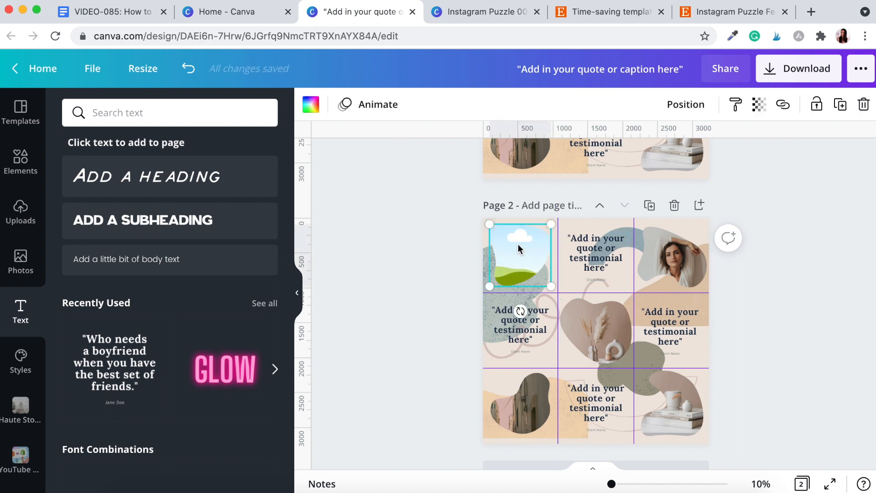
key(Delete)
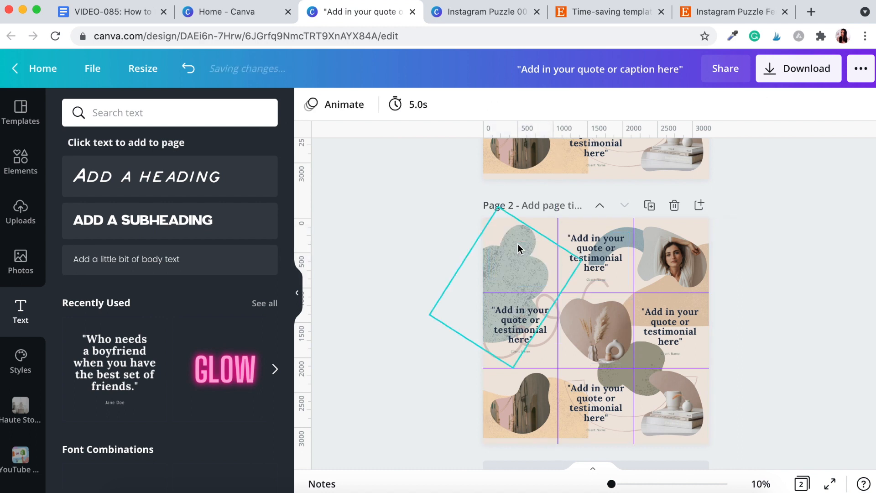
Rearrange page 2's top row: top-middle quote to the first post, woman's portrait to the second, middle-left quote to the third.
click(601, 250)
drag(600, 250, 527, 251)
click(665, 263)
drag(665, 263, 602, 257)
drag(516, 333, 662, 264)
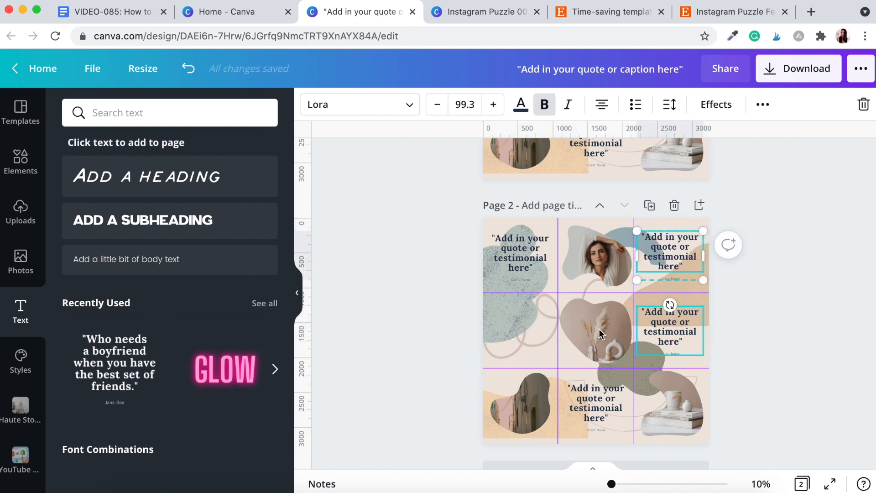
Rearrange page 2's middle row: pampas photo to the first post, middle-right quote to the centre, bottom-left building photo to the third.
drag(601, 330, 528, 330)
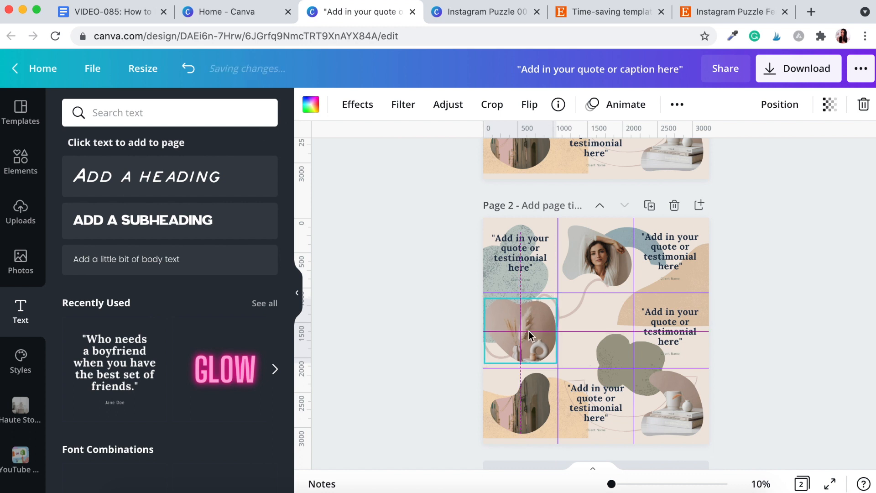
drag(671, 325, 597, 327)
drag(520, 401, 676, 335)
Rearrange page 2's bottom row: quote in the first post, cup-and-books photo in the second, and a copy of the quote in the third.
drag(596, 400, 523, 401)
drag(682, 406, 614, 411)
alt+drag(525, 401, 672, 400)
drag(672, 400, 672, 401)
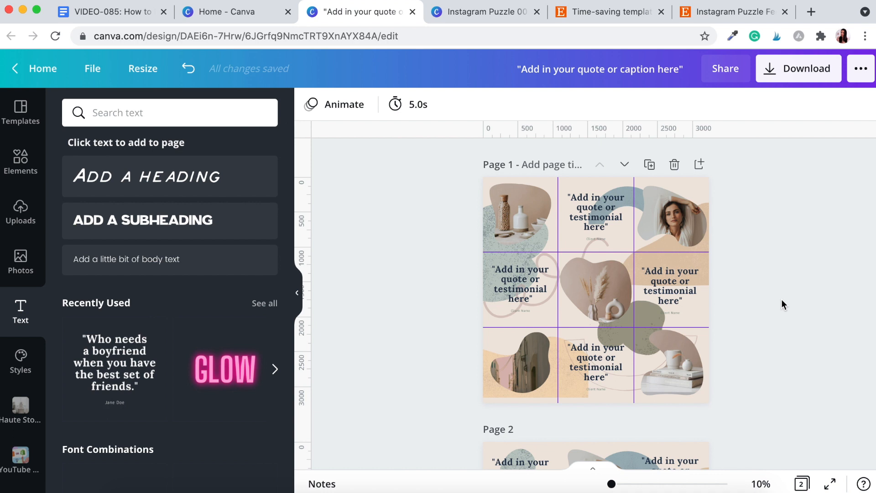
scroll(782, 300, down, 6)
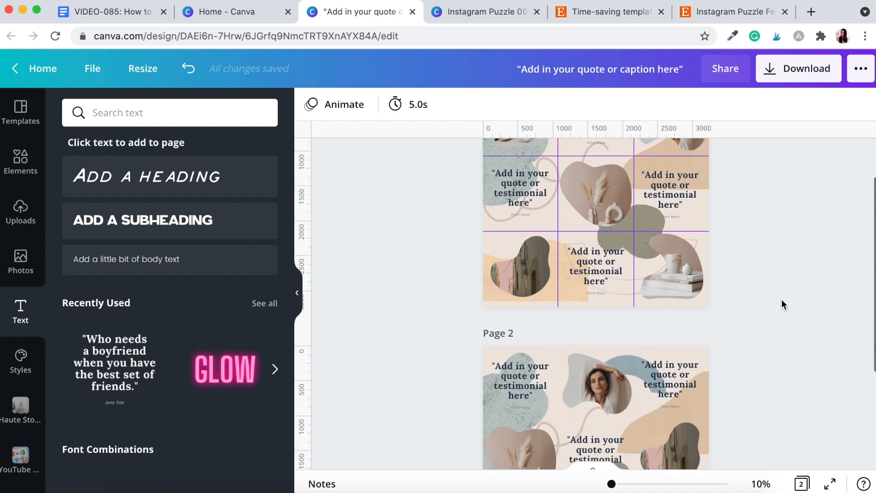
scroll(781, 300, up, 2)
scroll(781, 300, down, 2)
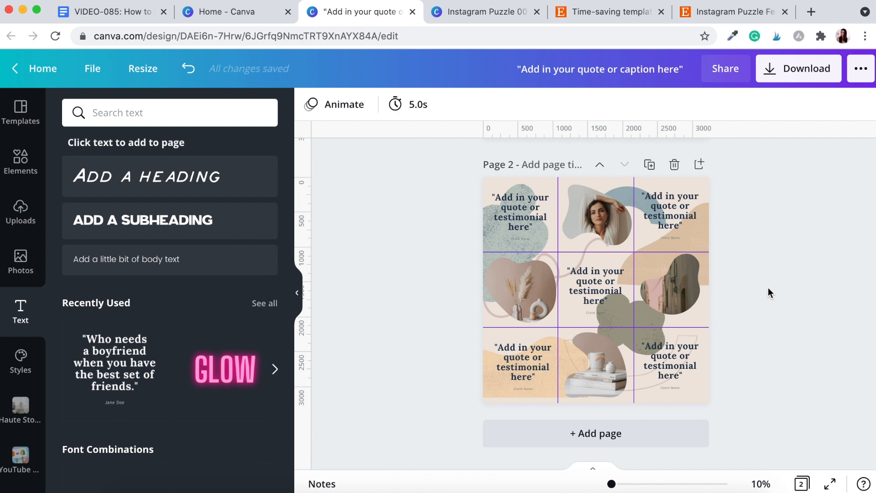
scroll(770, 290, up, 6)
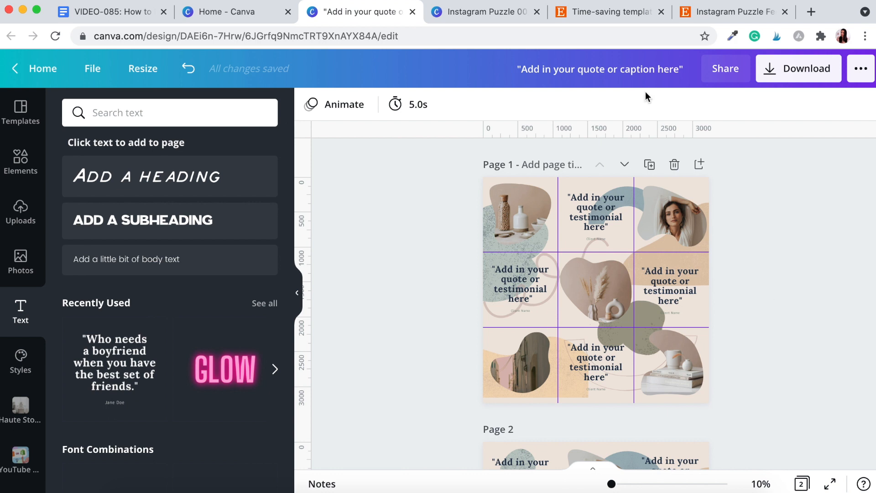
Rename the design as "Puzzle Feed Canva Template - Design Name".
drag(516, 69, 685, 72)
text(Pu)
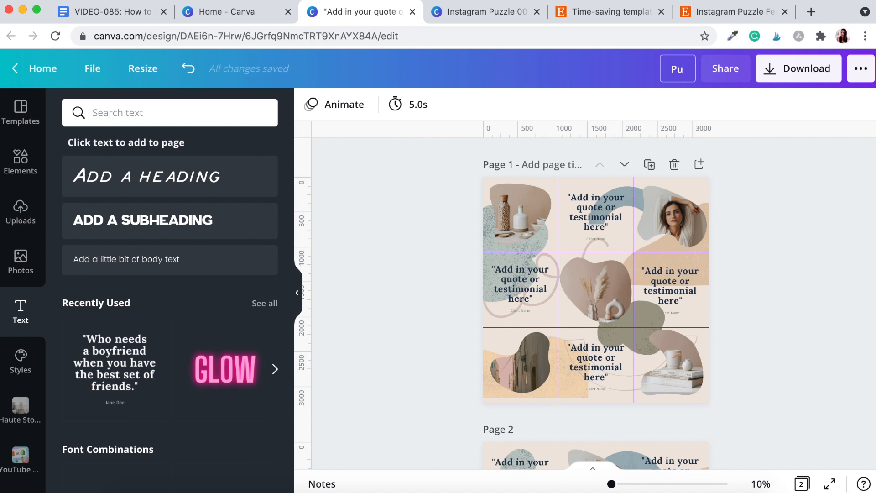
text(zzel Fee)
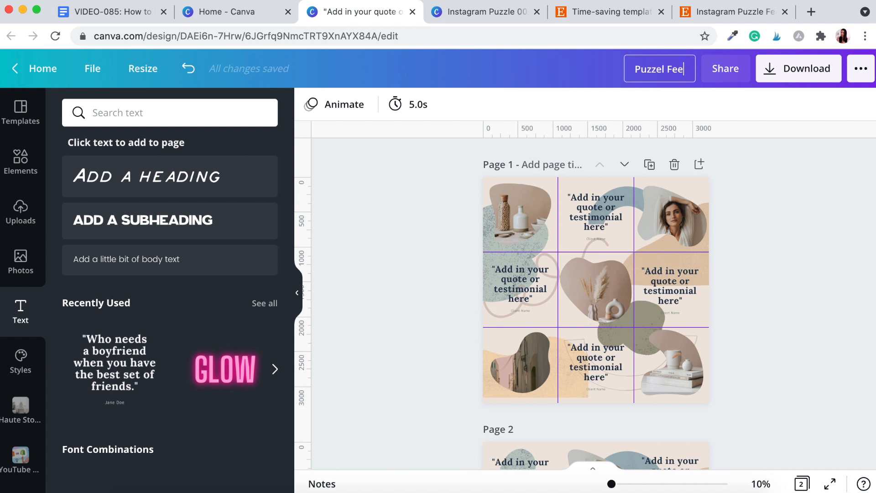
text(d Canva T)
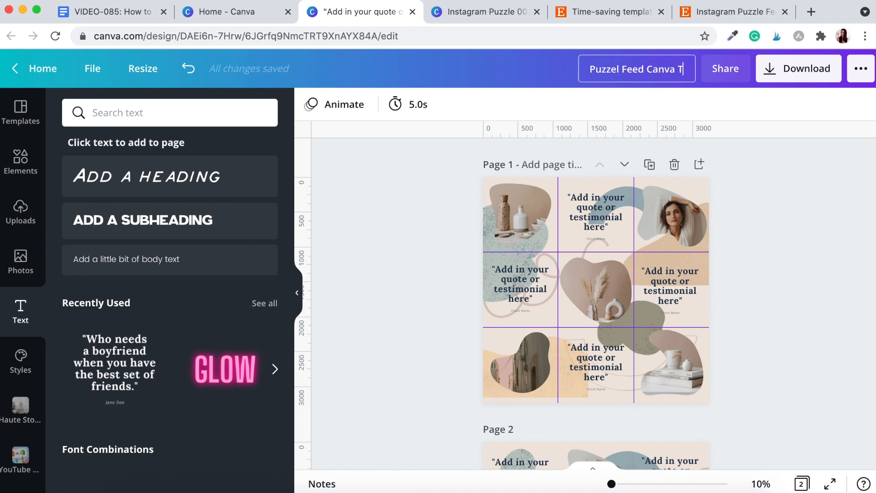
text(emplate)
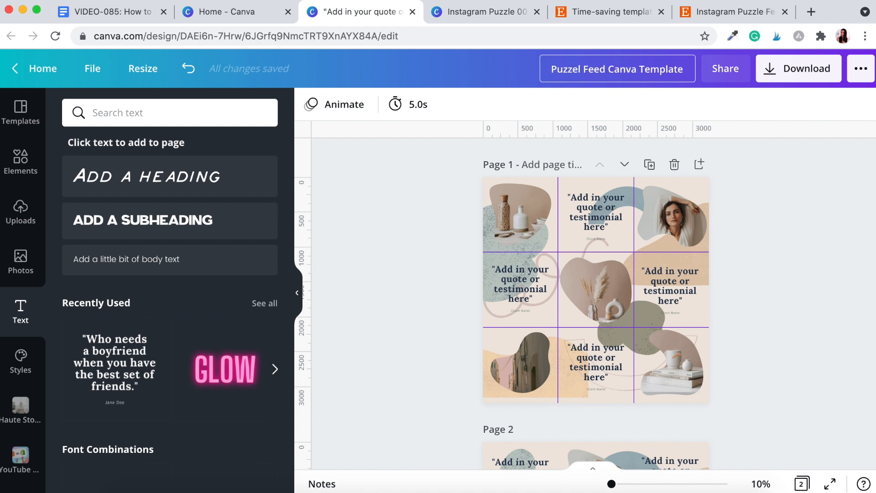
text( - Design Name)
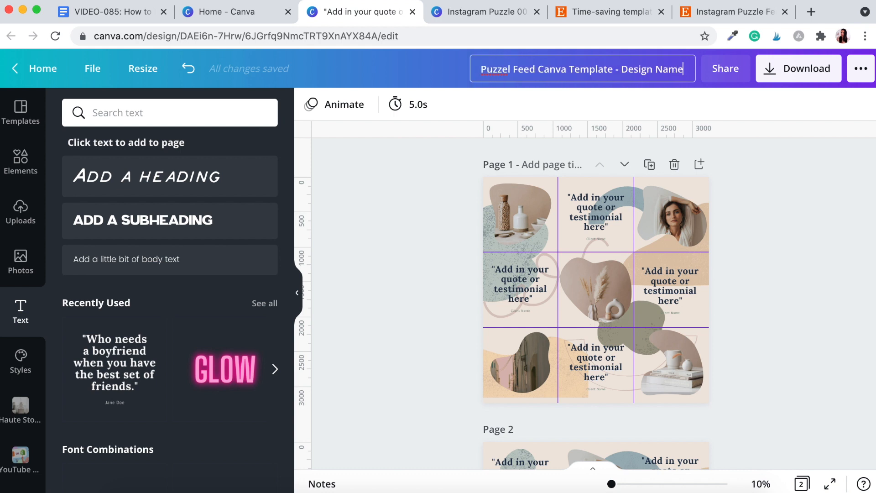
key(BackSpace)
key(BackSpace)
text(le)
click(782, 222)
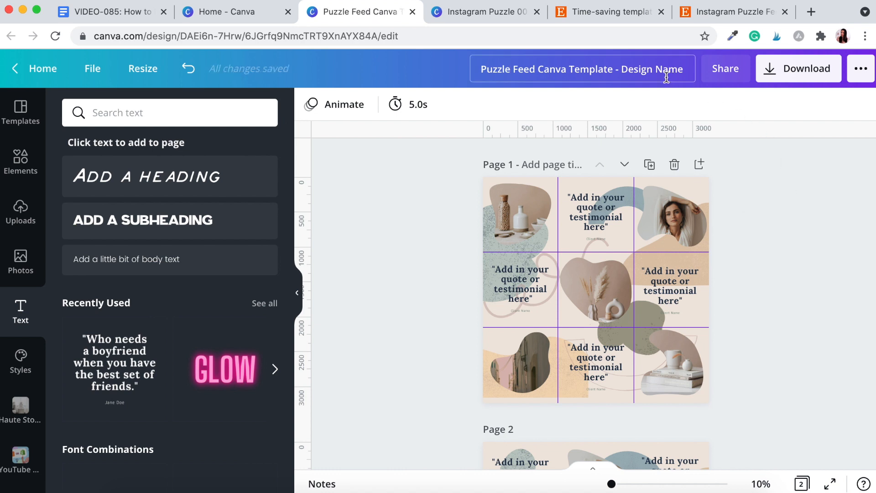
Set the design's share link to use as template and copy the link.
click(728, 71)
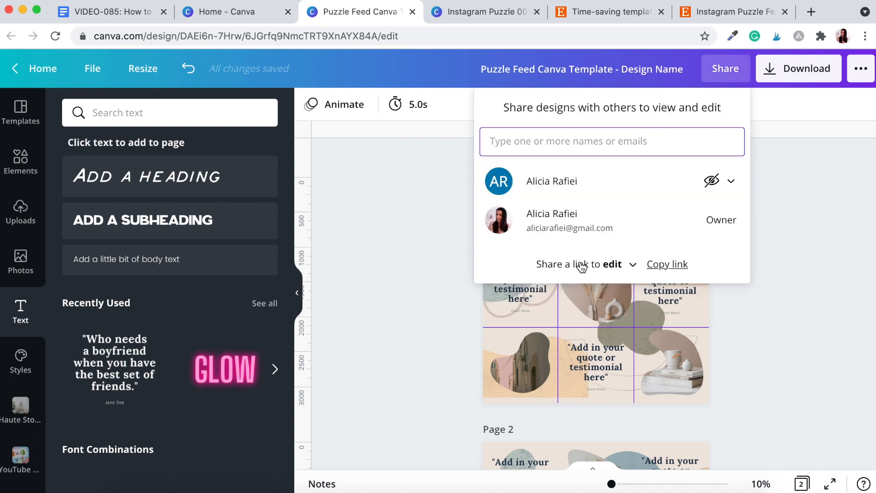
click(634, 266)
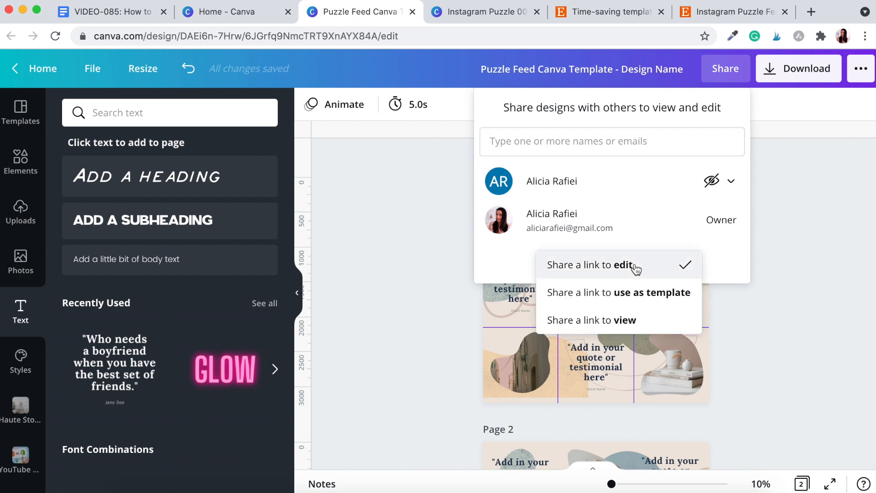
click(632, 302)
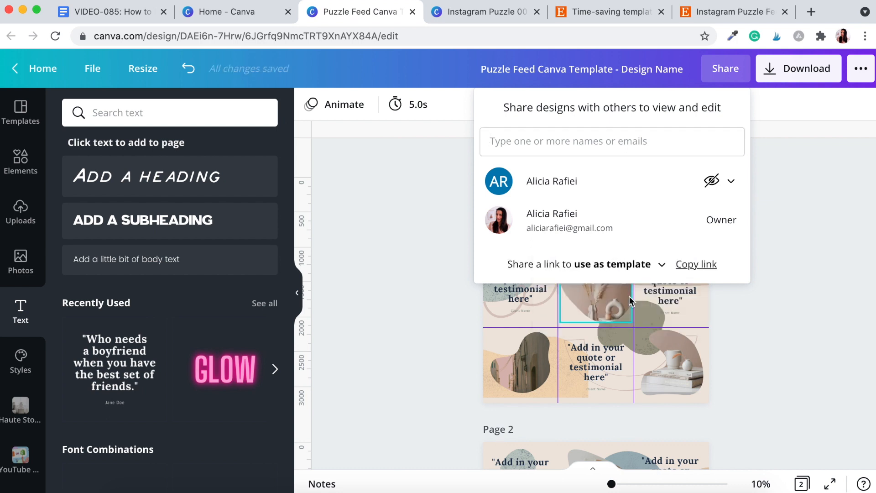
click(702, 267)
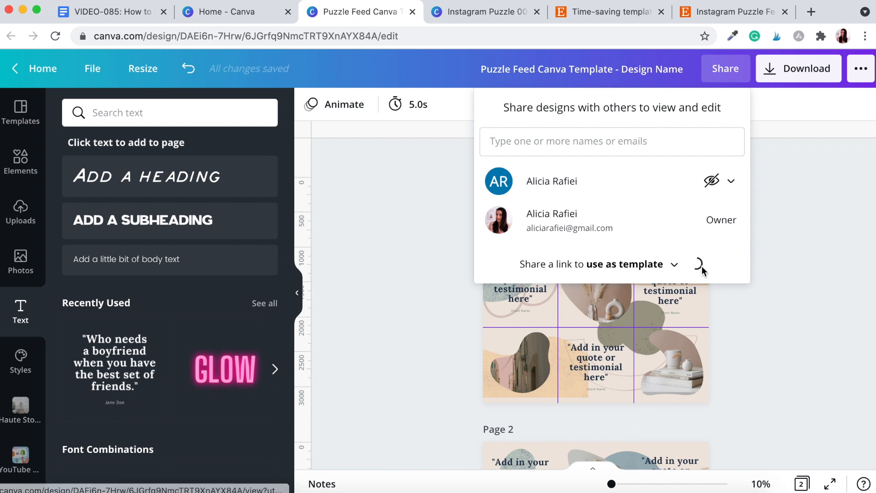
Switch to the Instagram Puzzle 002 - Template design and review its thank-you, template access, Canva tips, layout editing and posting order pages.
click(831, 260)
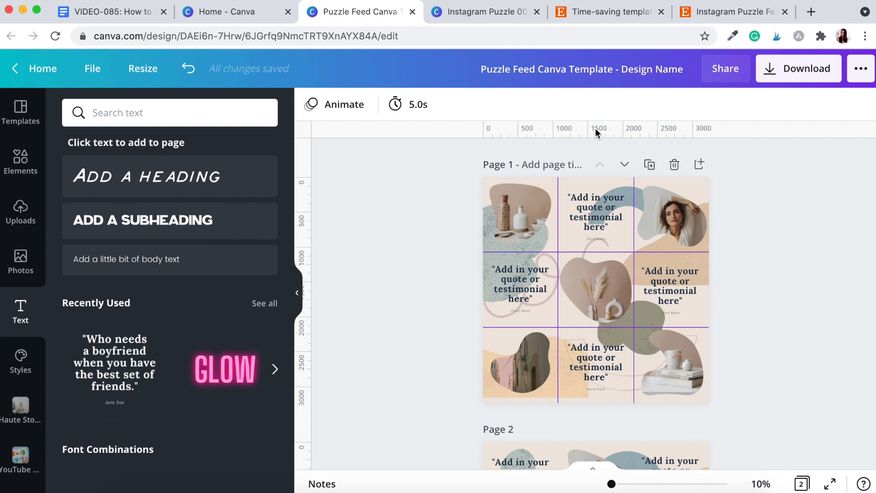
click(466, 13)
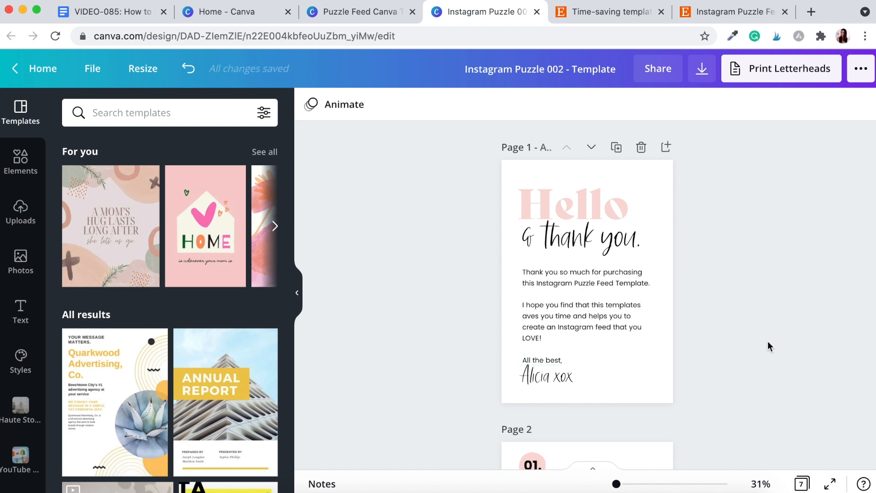
scroll(768, 342, down, 5)
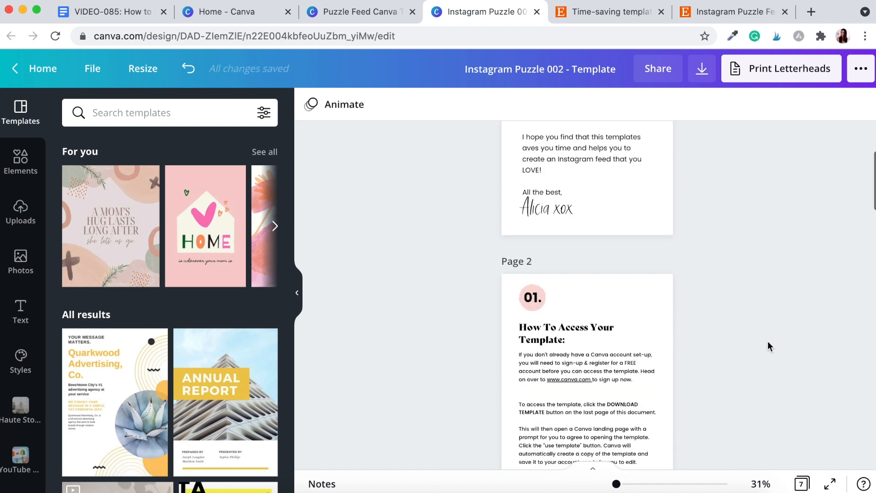
scroll(768, 341, down, 2)
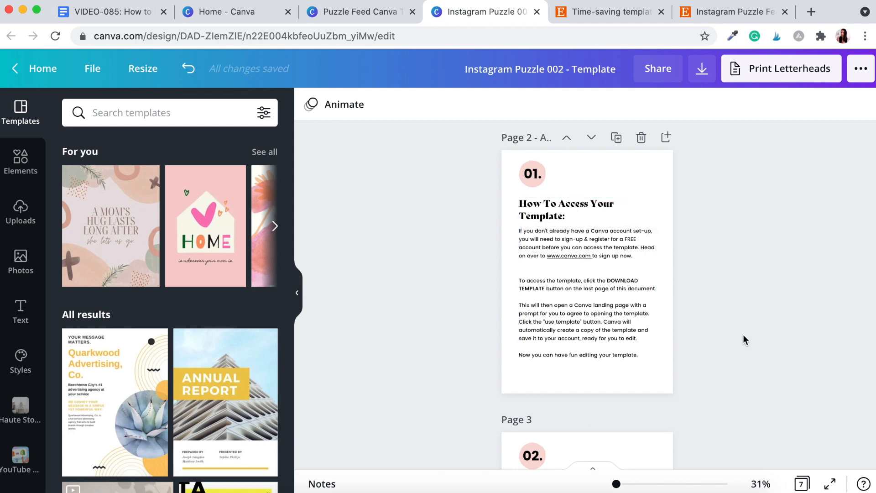
scroll(743, 336, down, 5)
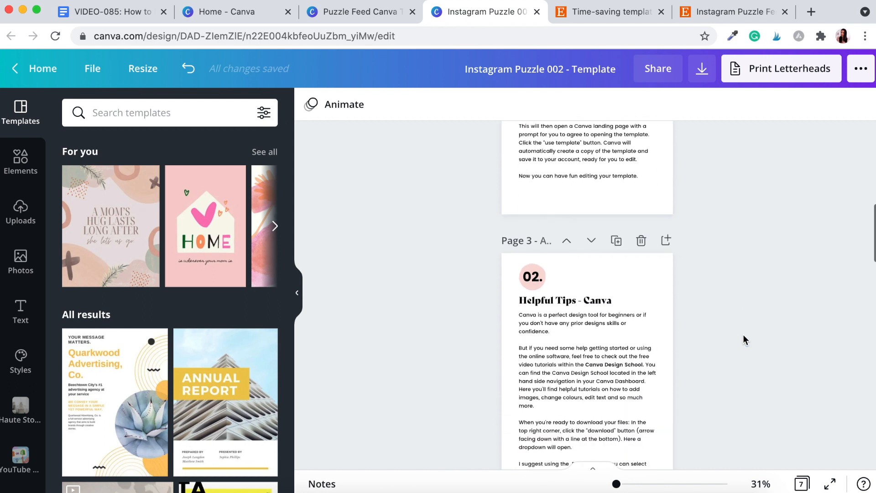
scroll(743, 340, down, 1)
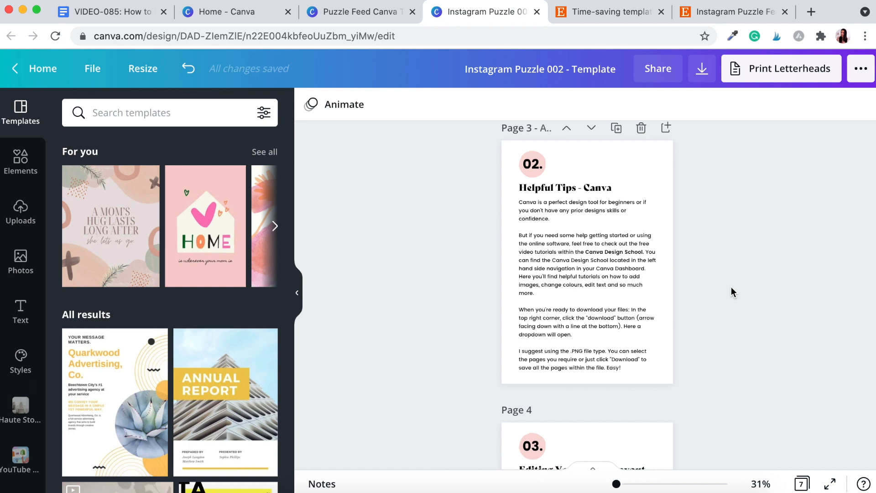
scroll(729, 327, down, 5)
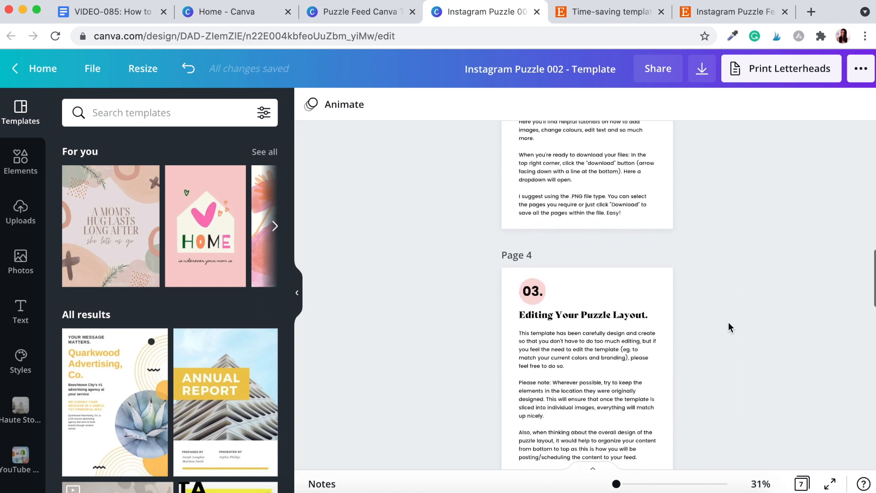
scroll(729, 324, down, 3)
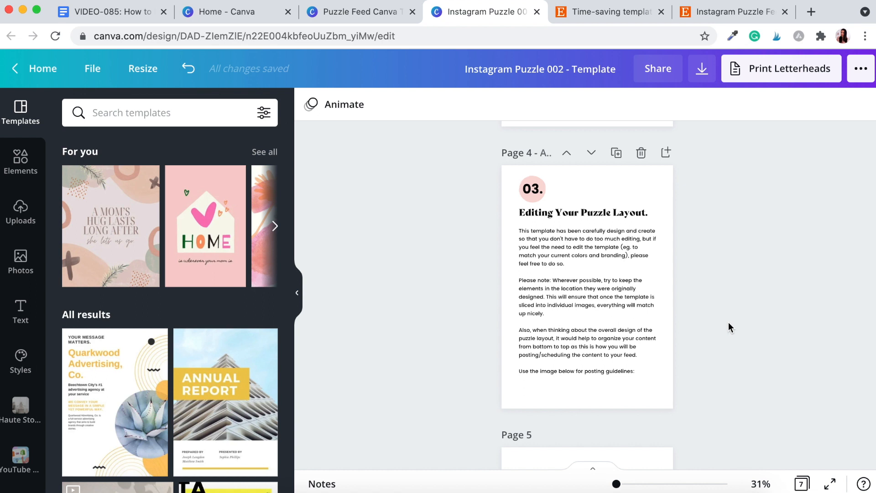
scroll(728, 324, down, 6)
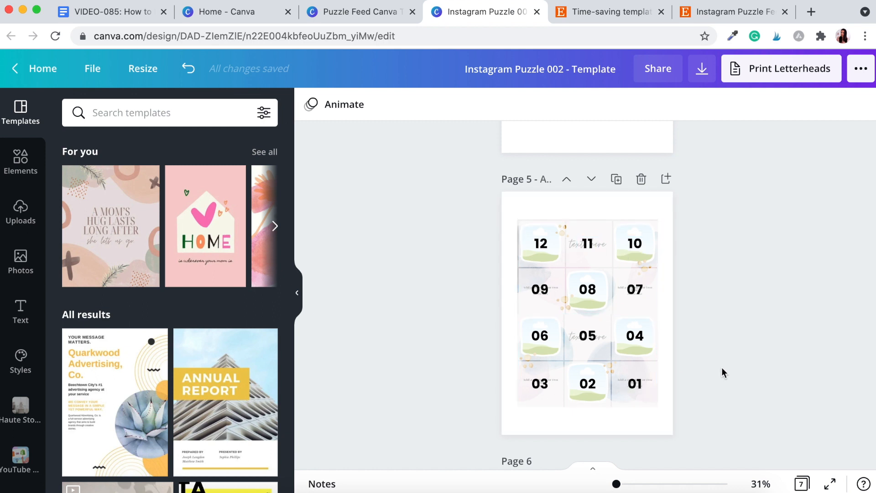
Examine the customer guide's instructions for slicing the puzzle layout and its final Download Your Template page.
scroll(723, 373, down, 6)
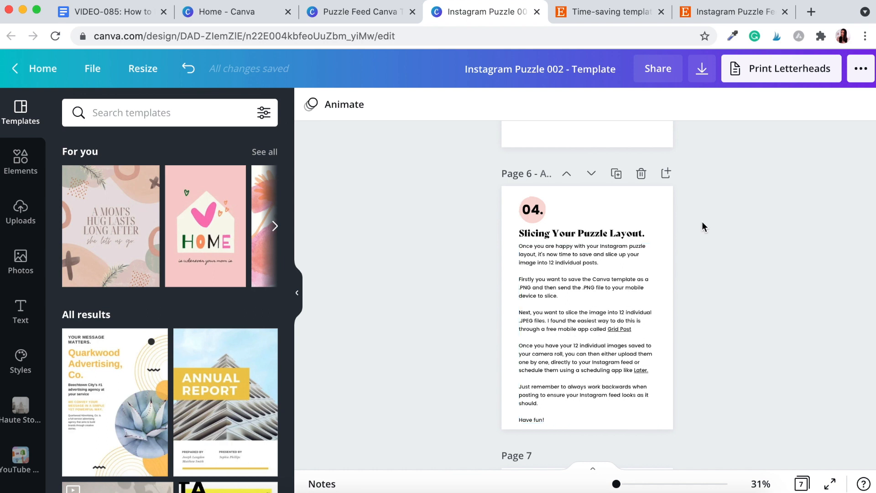
scroll(692, 212, up, 5)
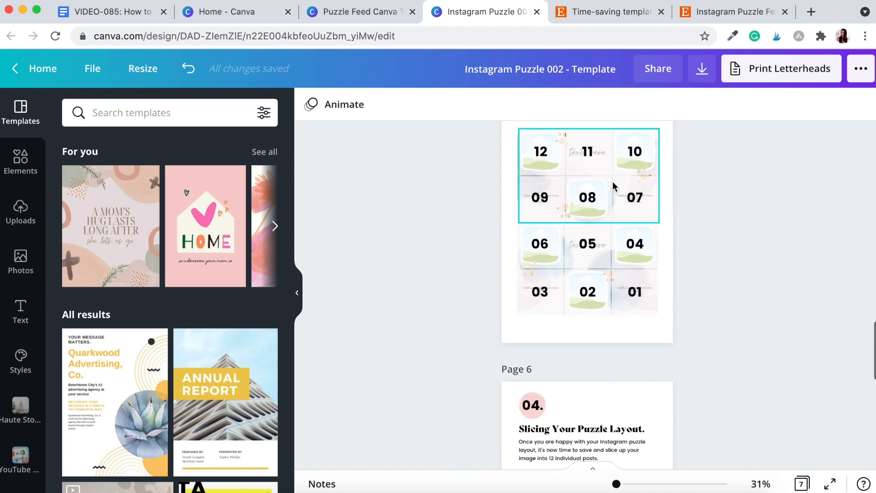
scroll(729, 281, down, 5)
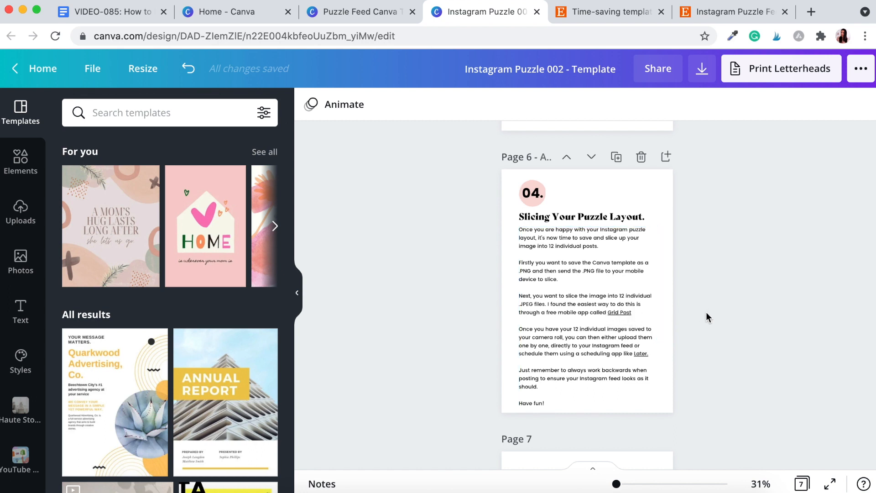
scroll(707, 312, down, 2)
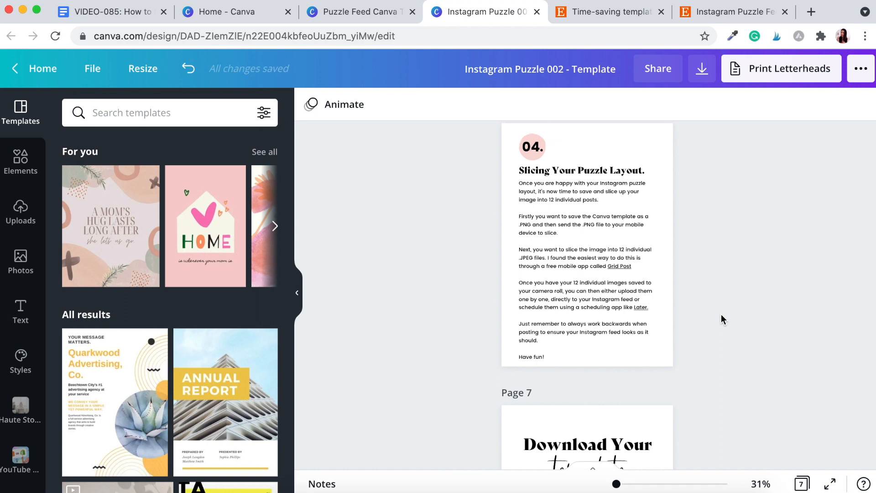
scroll(722, 315, down, 5)
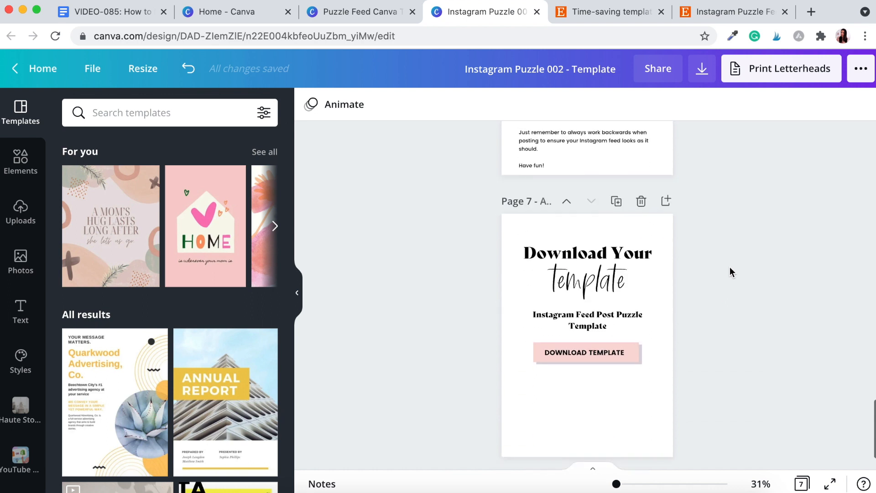
scroll(677, 272, down, 1)
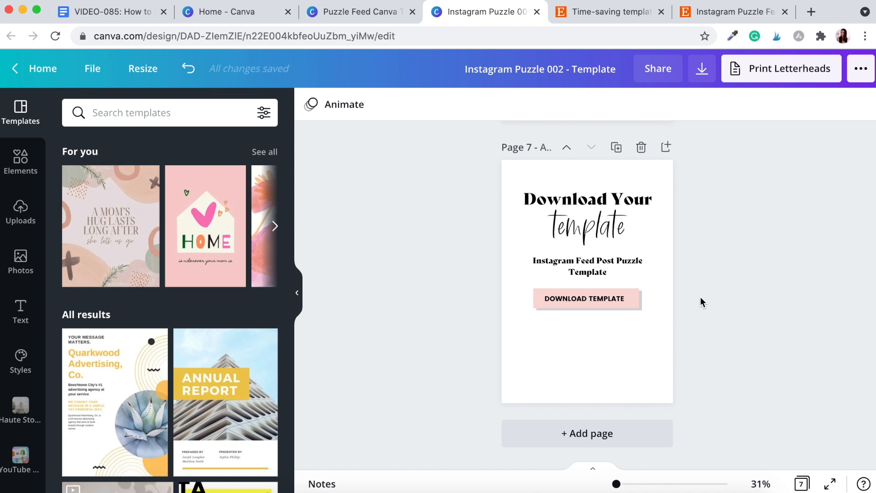
Copy the puzzle feed design's use-as-template link and select the Download Template button on the customer guide's page 7.
click(350, 12)
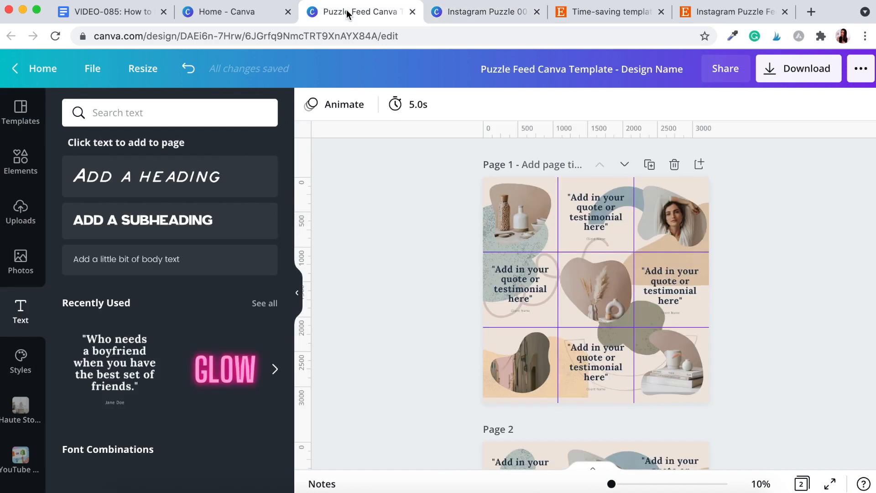
click(731, 71)
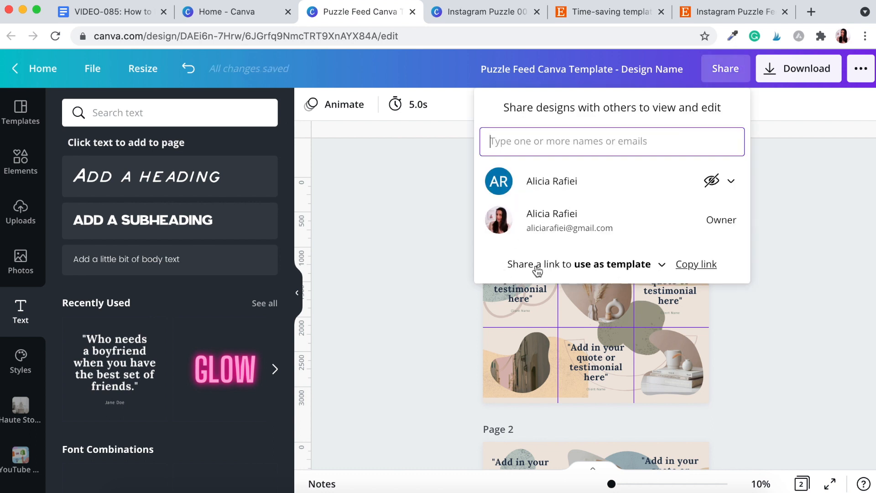
click(701, 267)
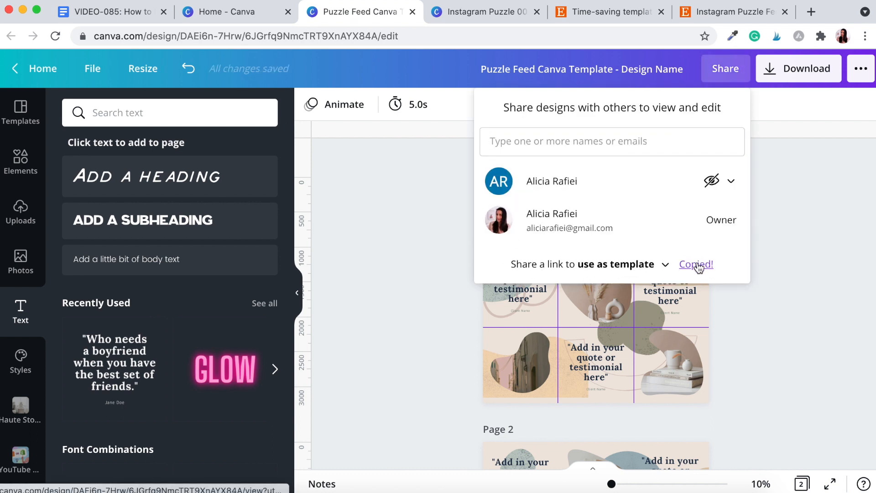
click(464, 12)
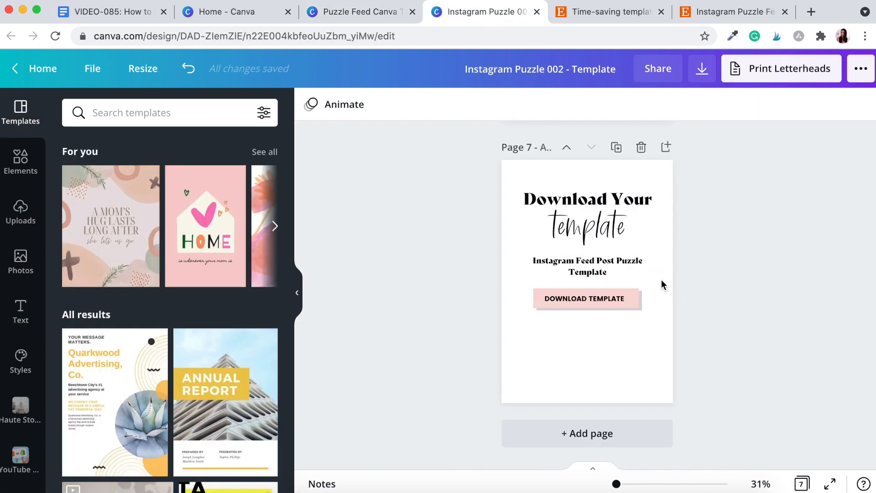
click(632, 298)
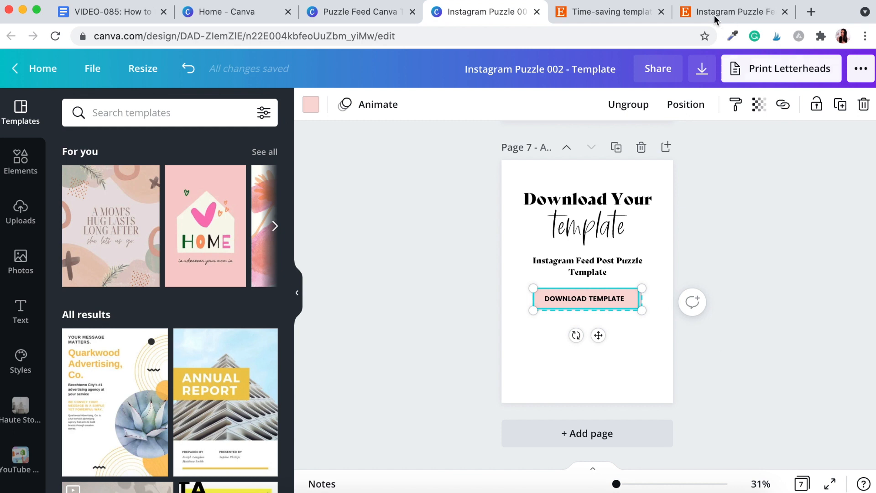
Open the copied template link in a new browser tab.
click(812, 12)
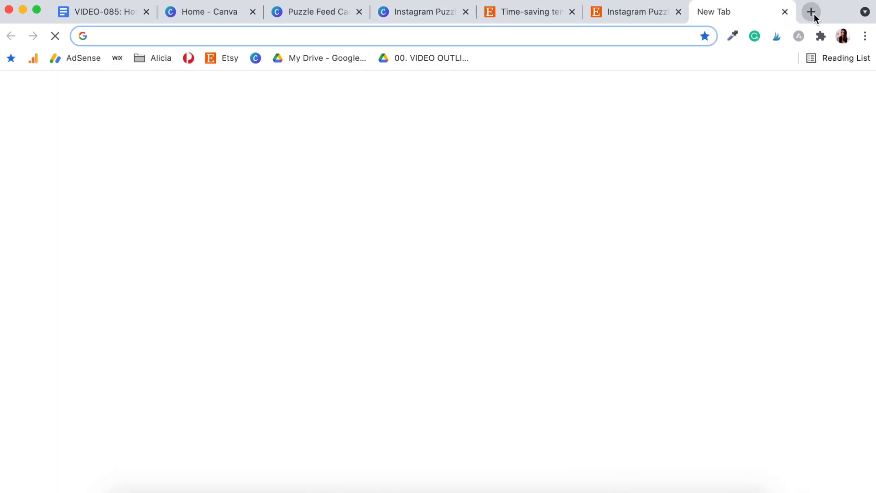
key(super+v)
key(Return)
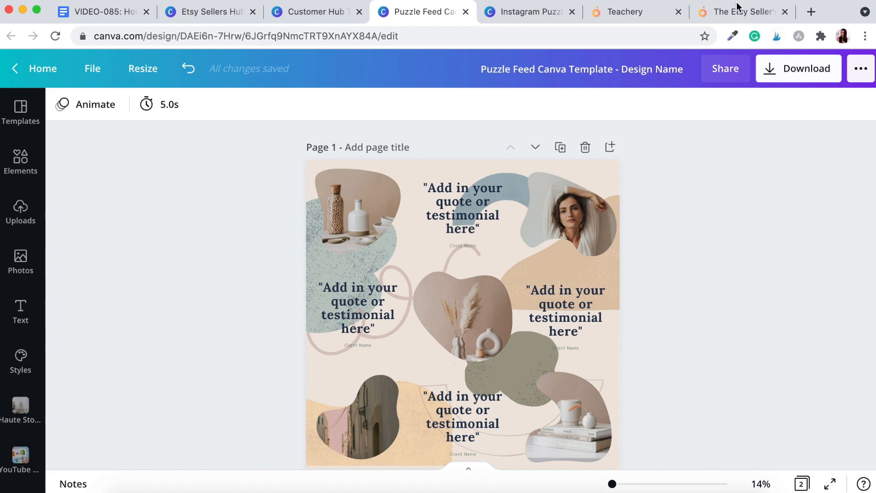
Switch to The Etsy Seller's Market & Community Hub and open its Instagram Puzzle Feed Canva Template lesson.
click(727, 13)
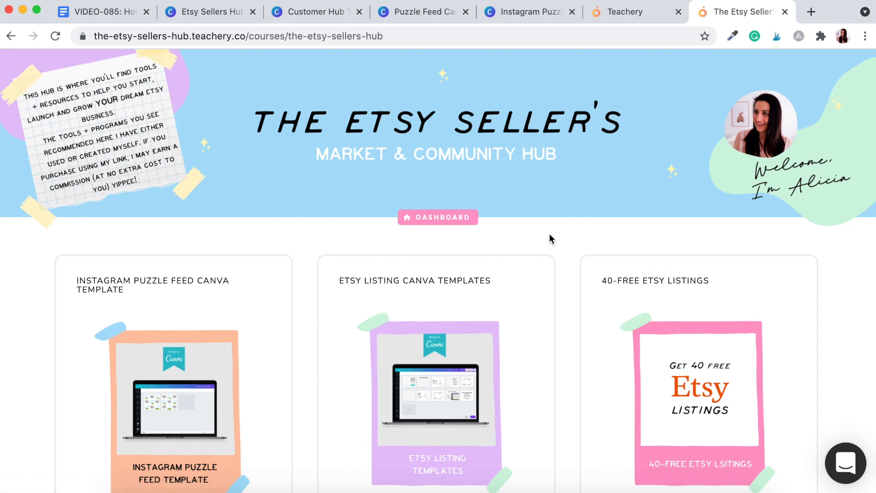
scroll(551, 239, down, 3)
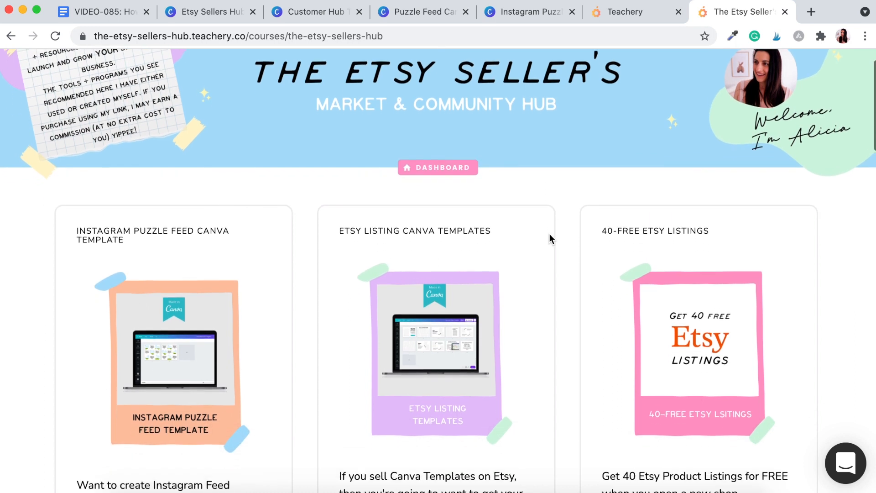
scroll(549, 233, down, 1)
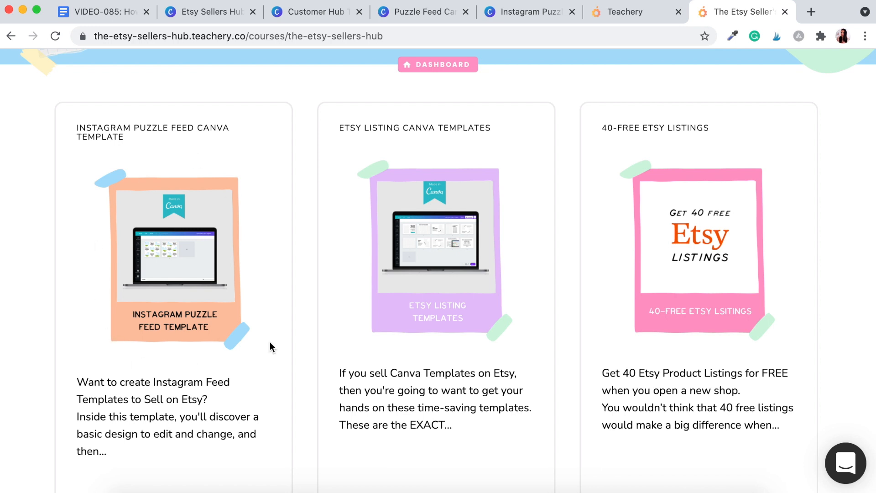
scroll(196, 315, down, 1)
scroll(195, 311, down, 2)
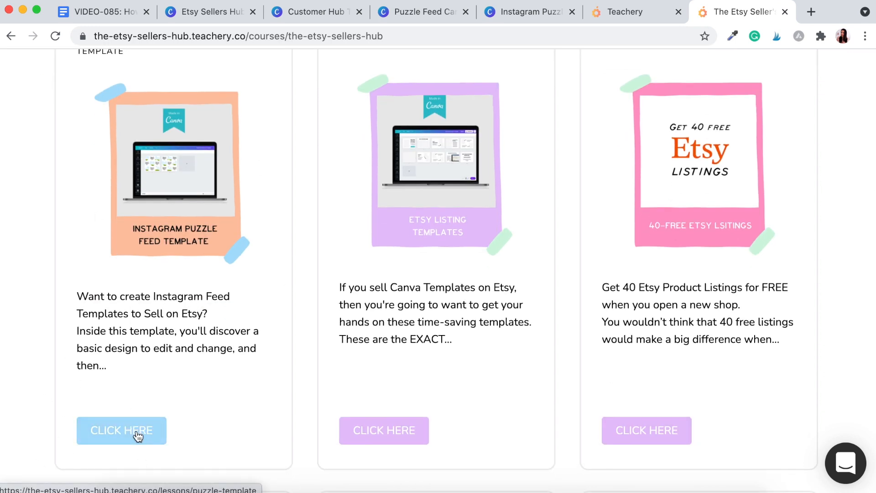
scroll(205, 314, up, 3)
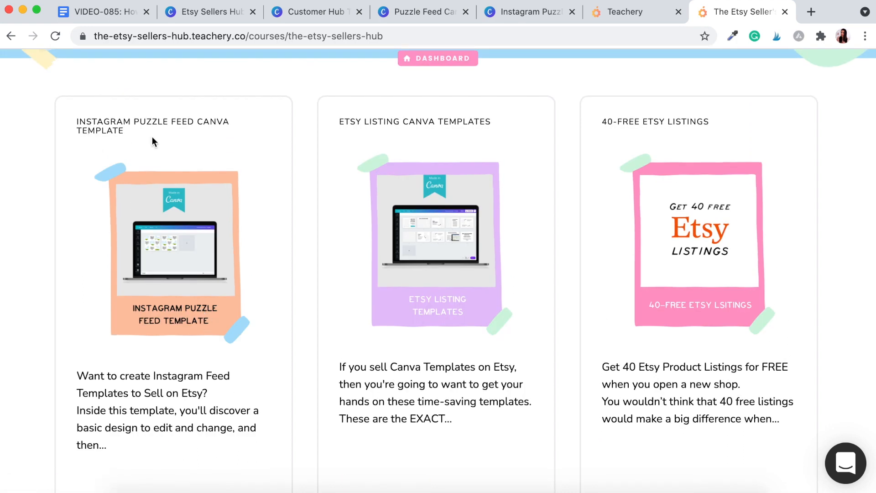
scroll(183, 233, down, 5)
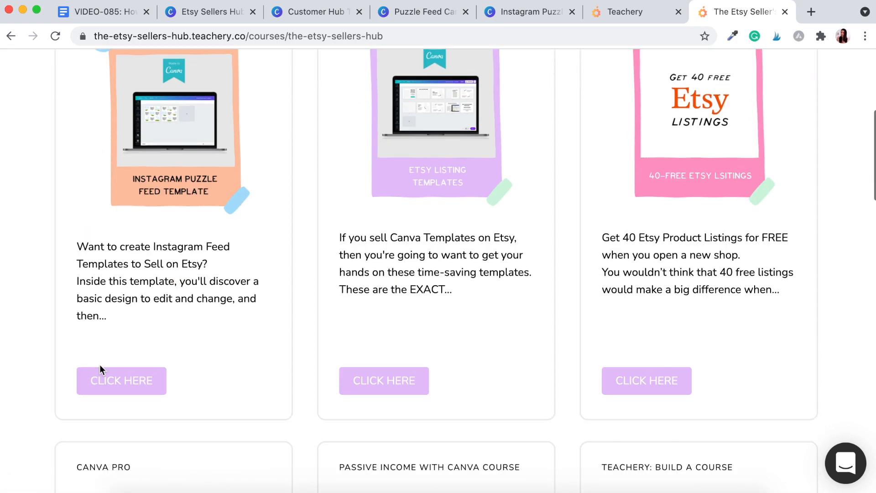
click(99, 379)
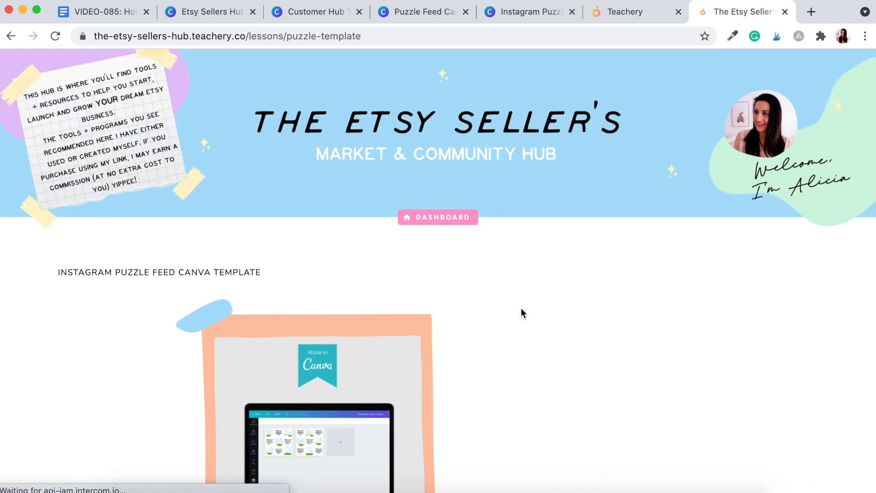
Access the free puzzle feed template from the lesson page and use the shared template to create an editable Canva copy.
scroll(521, 308, down, 3)
scroll(521, 309, down, 3)
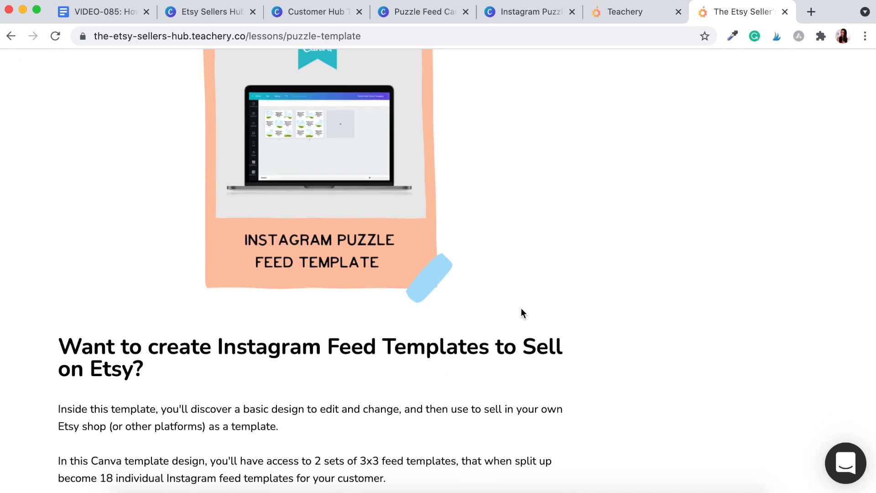
scroll(521, 309, down, 5)
scroll(521, 309, down, 5)
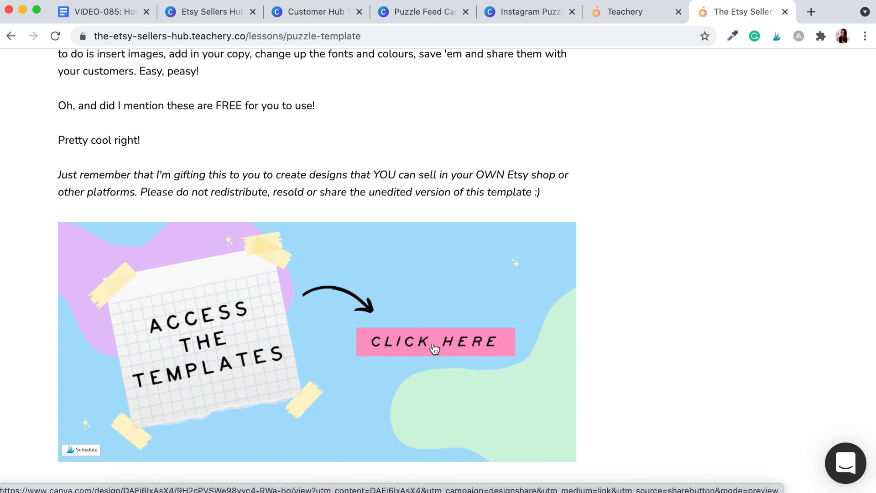
click(401, 343)
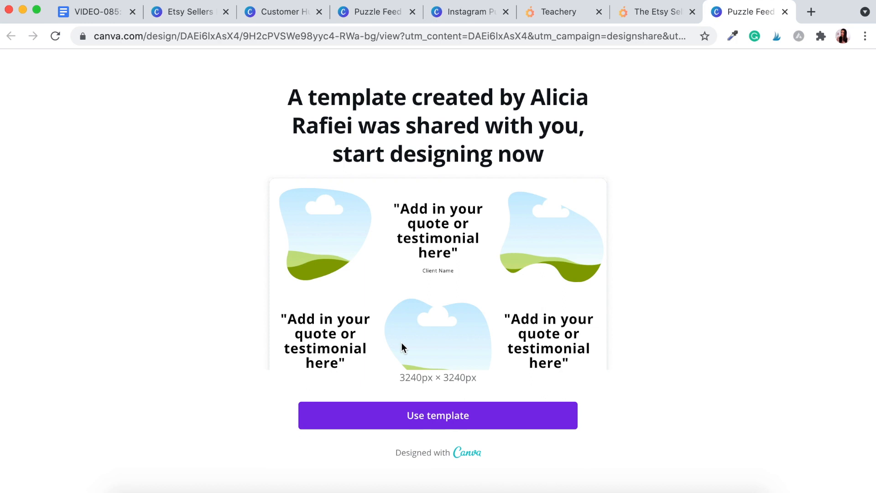
click(425, 420)
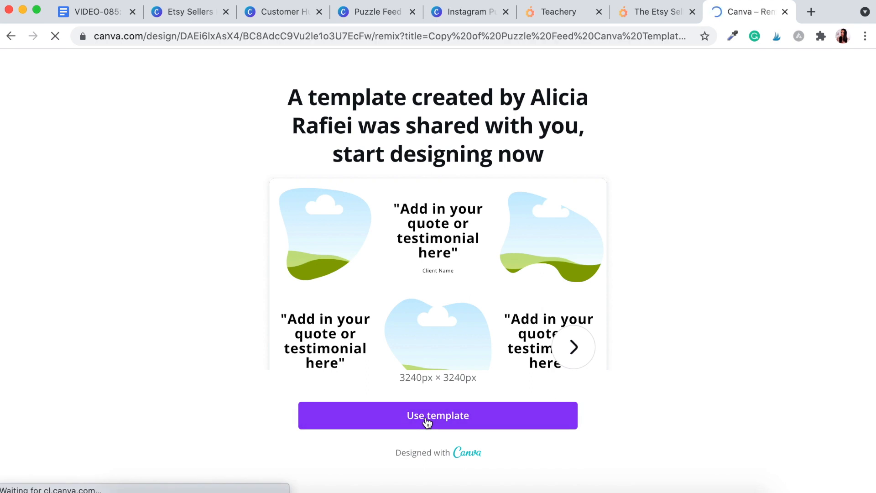